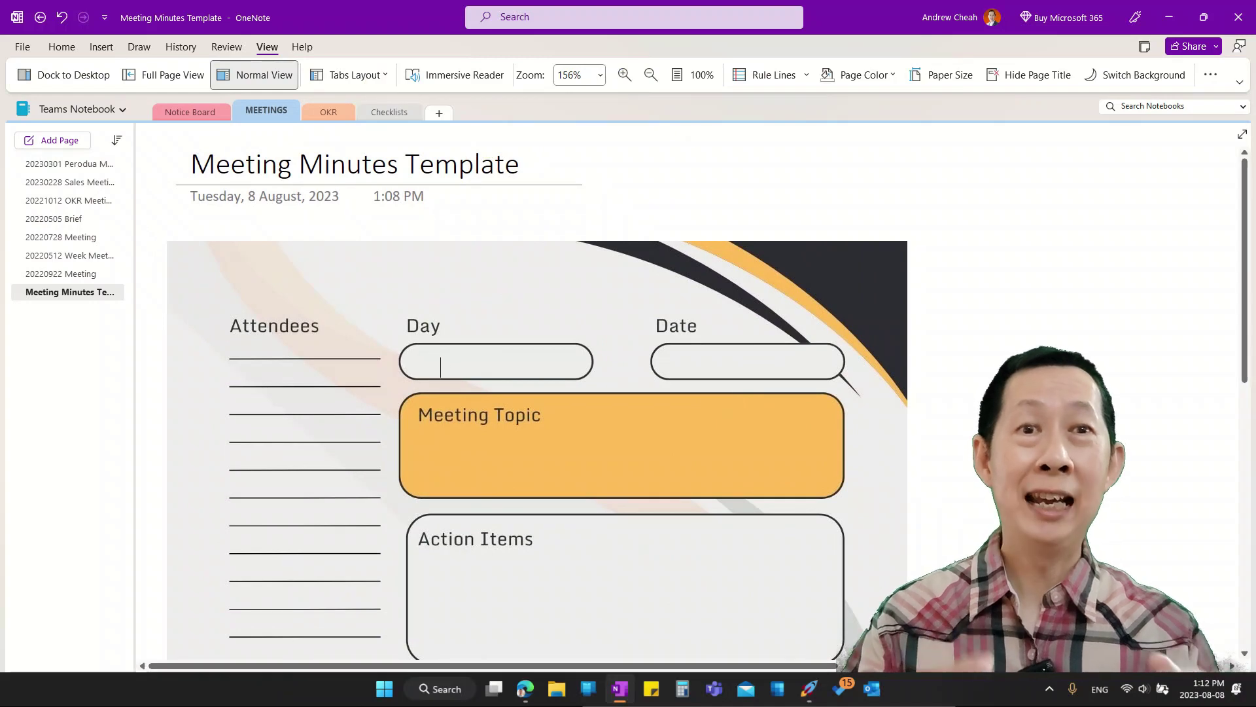
# Enter 8 Aug 2023 on the meeting minutes page and handwrite two lines in the Meeting Topic box
pyautogui.write('8 Aug 2023')
pyautogui.click(443, 446)
pyautogui.moveTo(424, 430)
pyautogui.mouseDown()
pyautogui.moveTo(422, 448)
pyautogui.moveTo(458, 452)
pyautogui.mouseUp()
pyautogui.moveTo(481, 430)
pyautogui.mouseDown()
pyautogui.moveTo(482, 442)
pyautogui.moveTo(569, 437)
pyautogui.mouseUp()
pyautogui.moveTo(607, 428); pyautogui.dragTo(609, 442)
pyautogui.moveTo(620, 402)
pyautogui.mouseDown()
pyautogui.moveTo(618, 442)
pyautogui.moveTo(667, 439)
pyautogui.mouseUp()
pyautogui.moveTo(670, 424); pyautogui.dragTo(723, 440)
pyautogui.moveTo(734, 419); pyautogui.dragTo(757, 441)
pyautogui.moveTo(762, 415); pyautogui.dragTo(781, 433)
pyautogui.click(443, 473)
pyautogui.moveTo(419, 458)
pyautogui.mouseDown()
pyautogui.moveTo(435, 478)
pyautogui.moveTo(516, 474)
pyautogui.mouseUp()
pyautogui.moveTo(520, 458); pyautogui.dragTo(605, 477)
pyautogui.moveTo(612, 461); pyautogui.dragTo(650, 475)
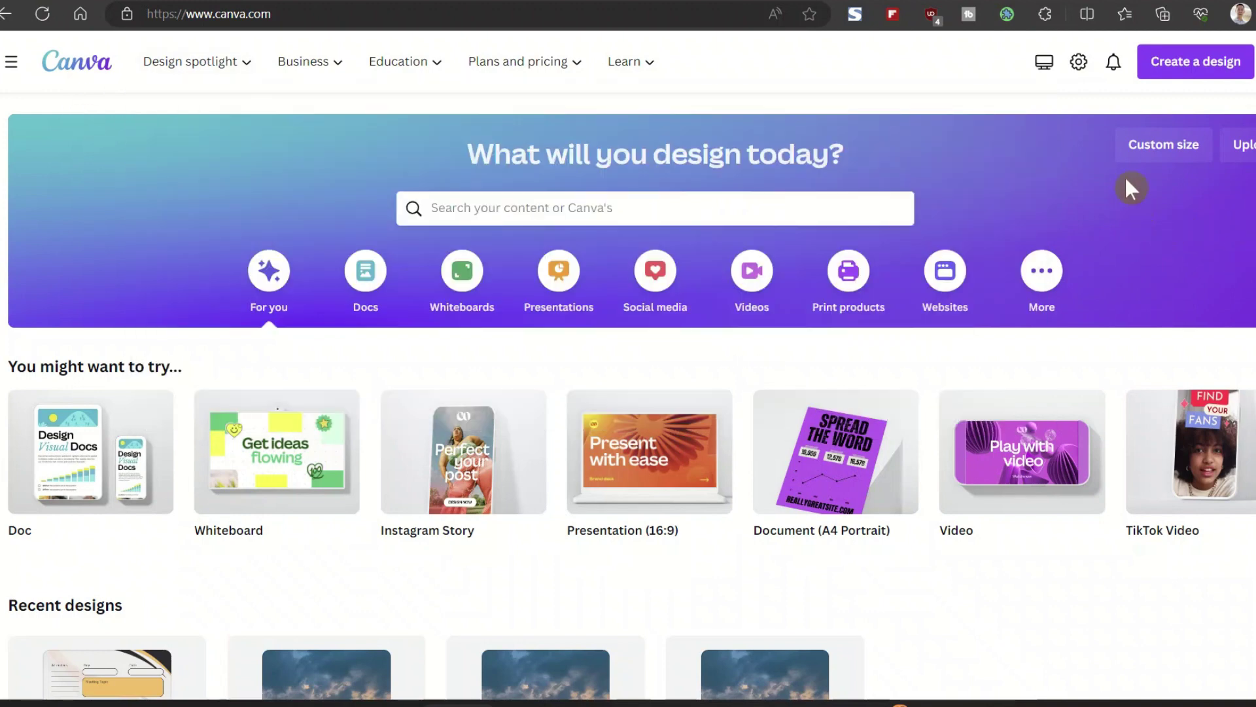
# Create a new Document (A4 Portrait) design in Canva, finding the format by searching for A4
pyautogui.click(1188, 67)
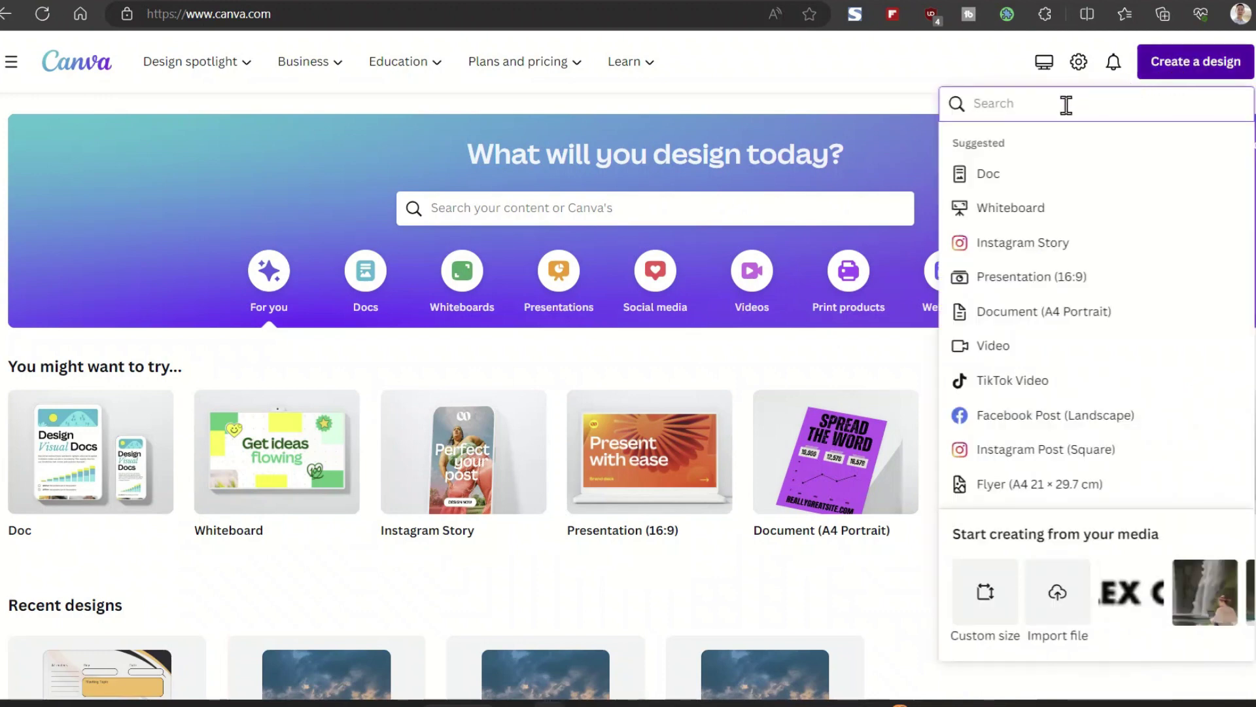
pyautogui.write('A4')
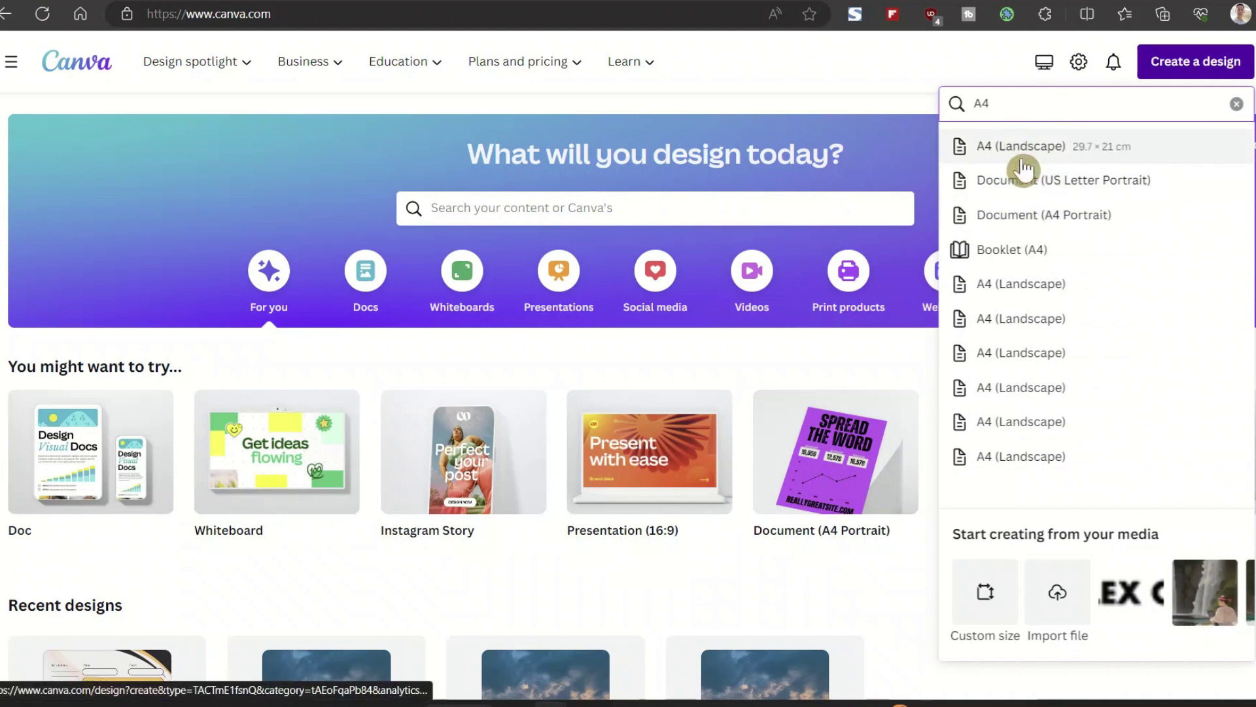
pyautogui.click(1106, 218)
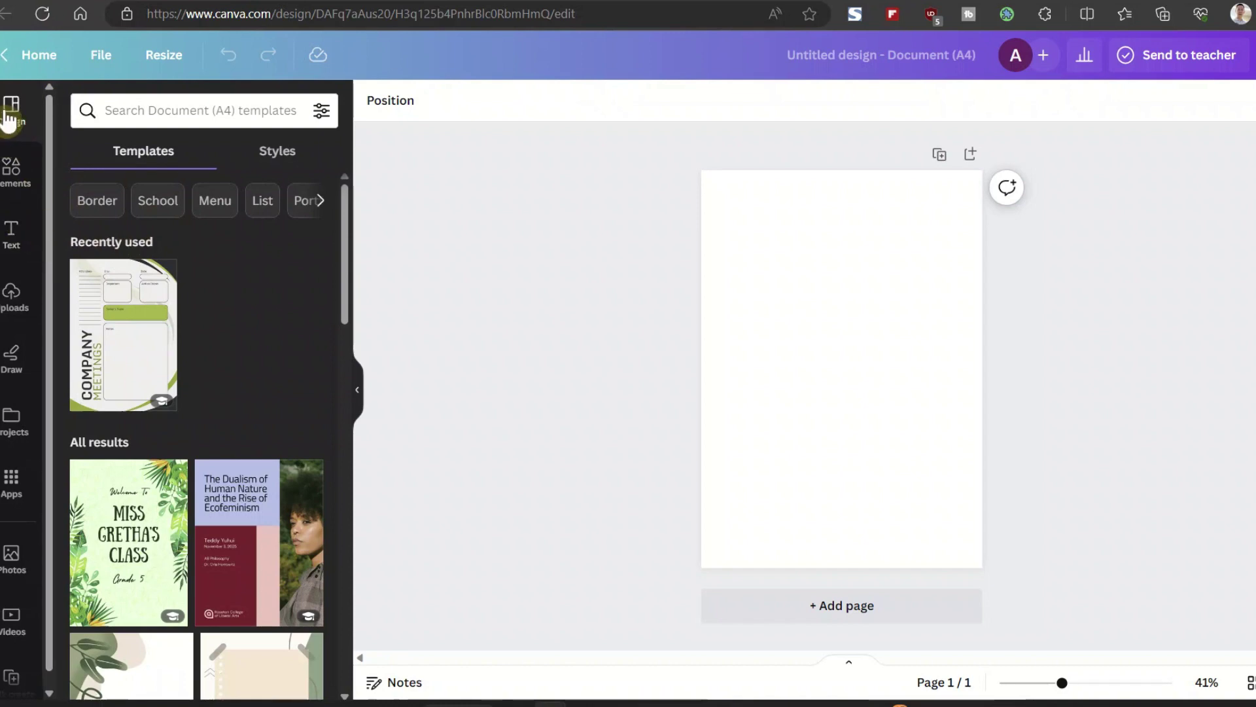
# Search the document templates for "meeting minutes"
pyautogui.click(149, 113)
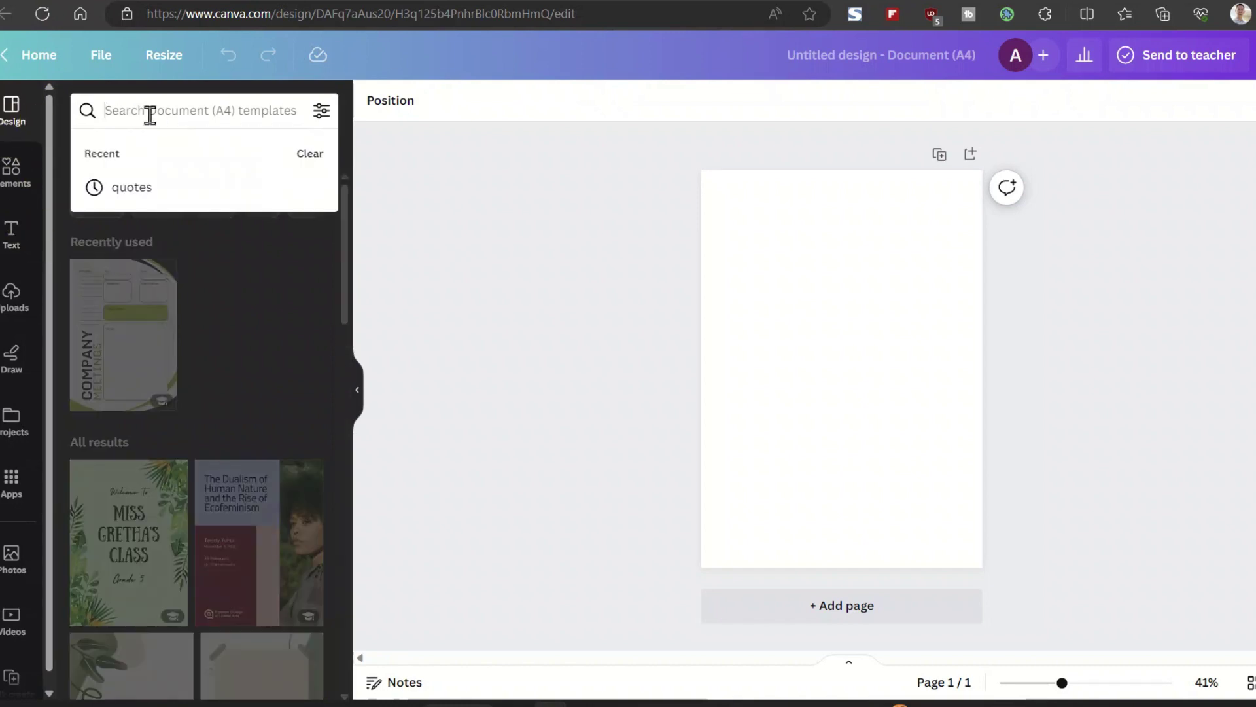
pyautogui.write('meeting m')
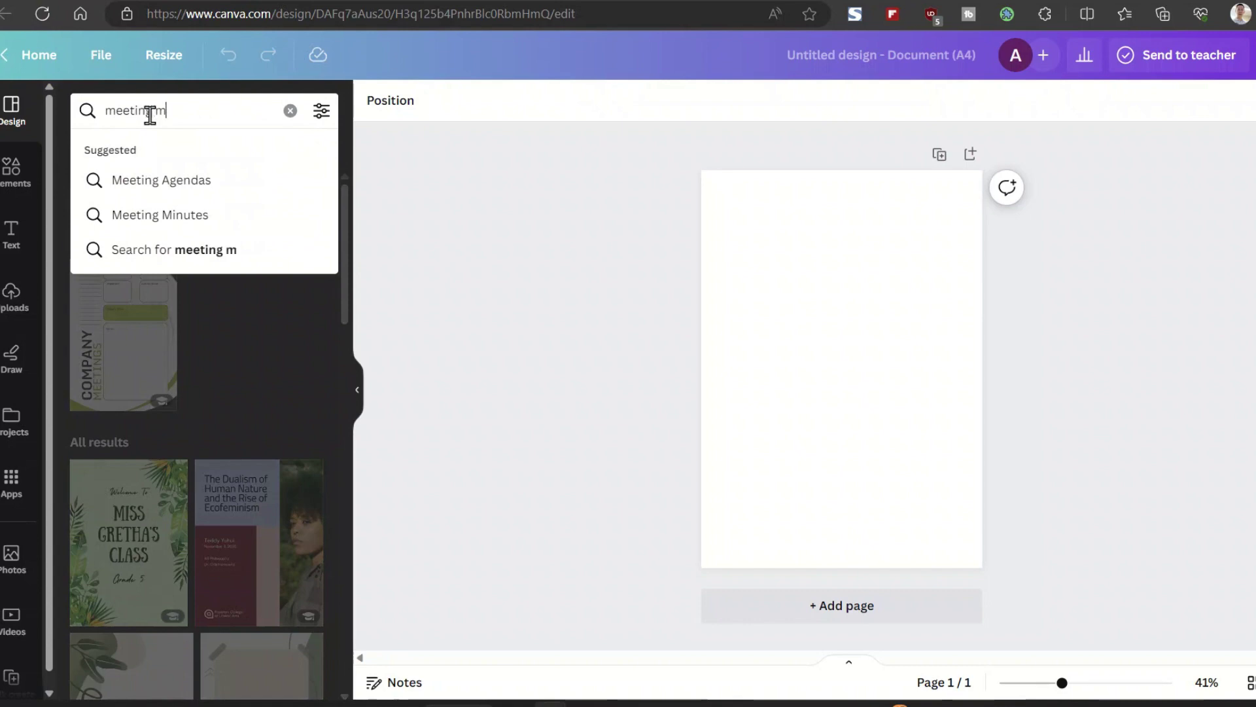
pyautogui.write('inutes')
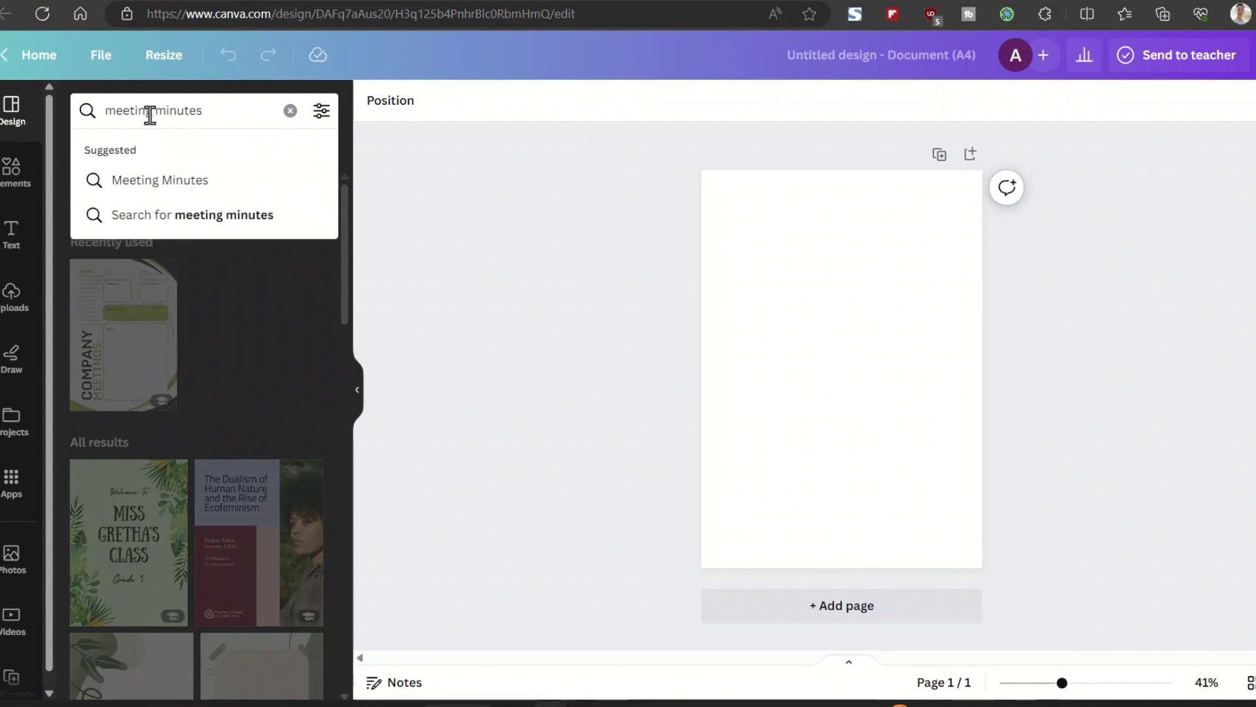
pyautogui.press('Return')
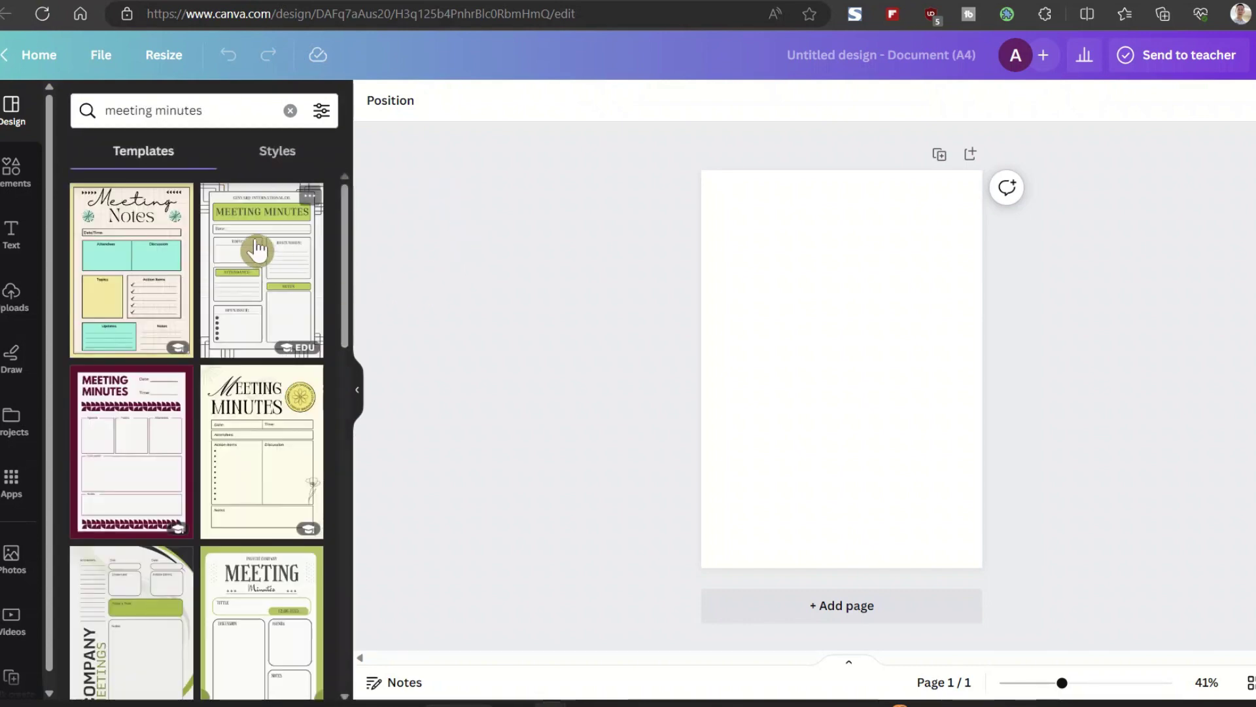
# Browse the found templates and apply the White and Purple Simple Meeting Minutes template to the blank page
pyautogui.scroll(-5, 261, 429)
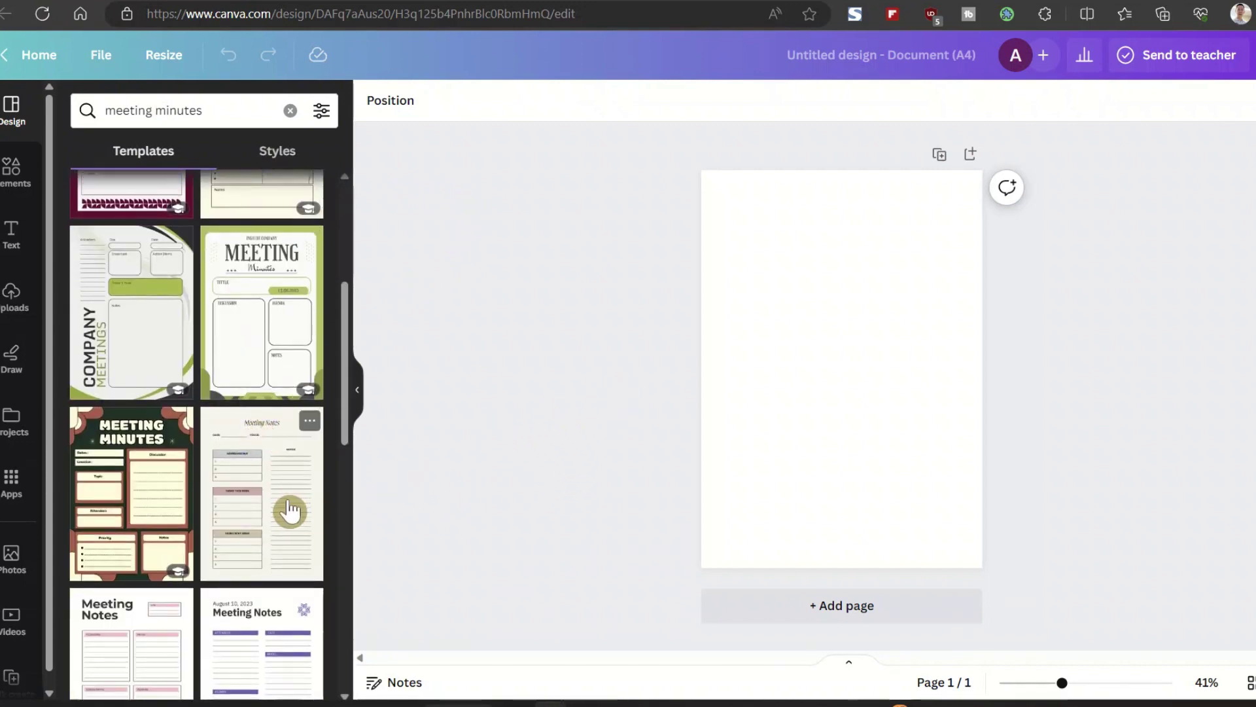
pyautogui.scroll(-5, 292, 513)
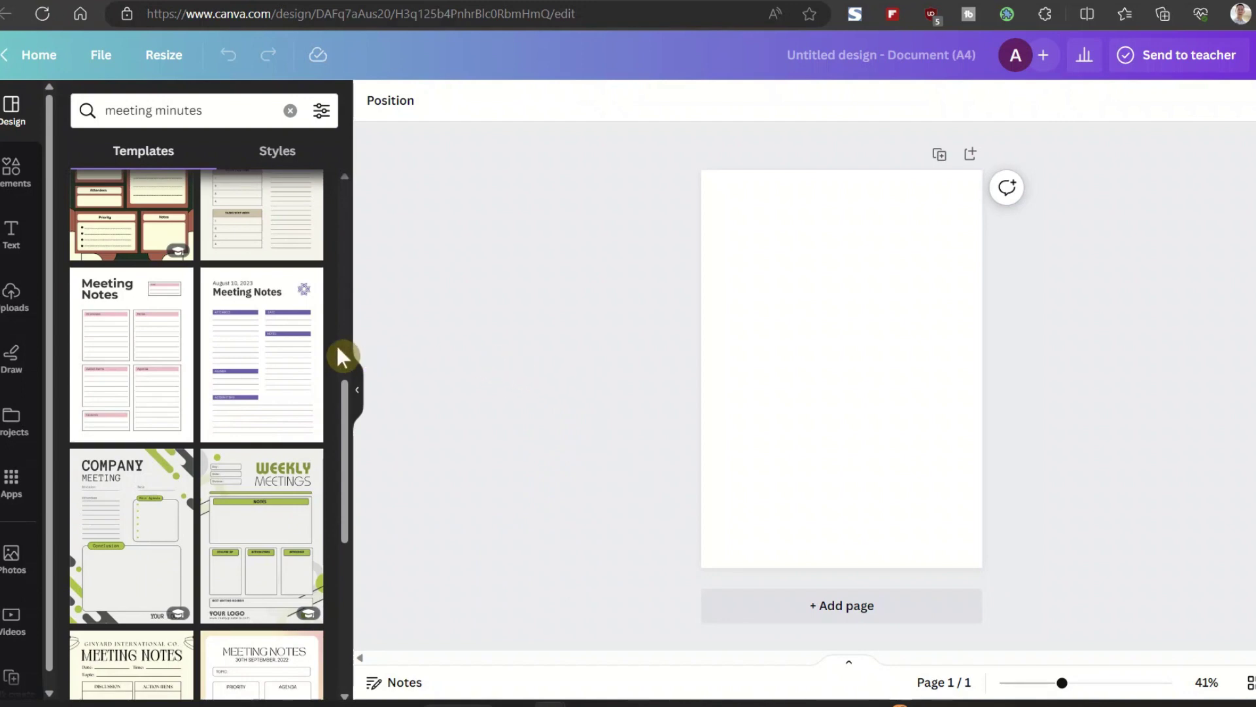
pyautogui.moveTo(346, 417)
pyautogui.mouseDown()
pyautogui.moveTo(355, 344)
pyautogui.moveTo(350, 396)
pyautogui.mouseUp()
pyautogui.click(265, 409)
pyautogui.click(892, 210)
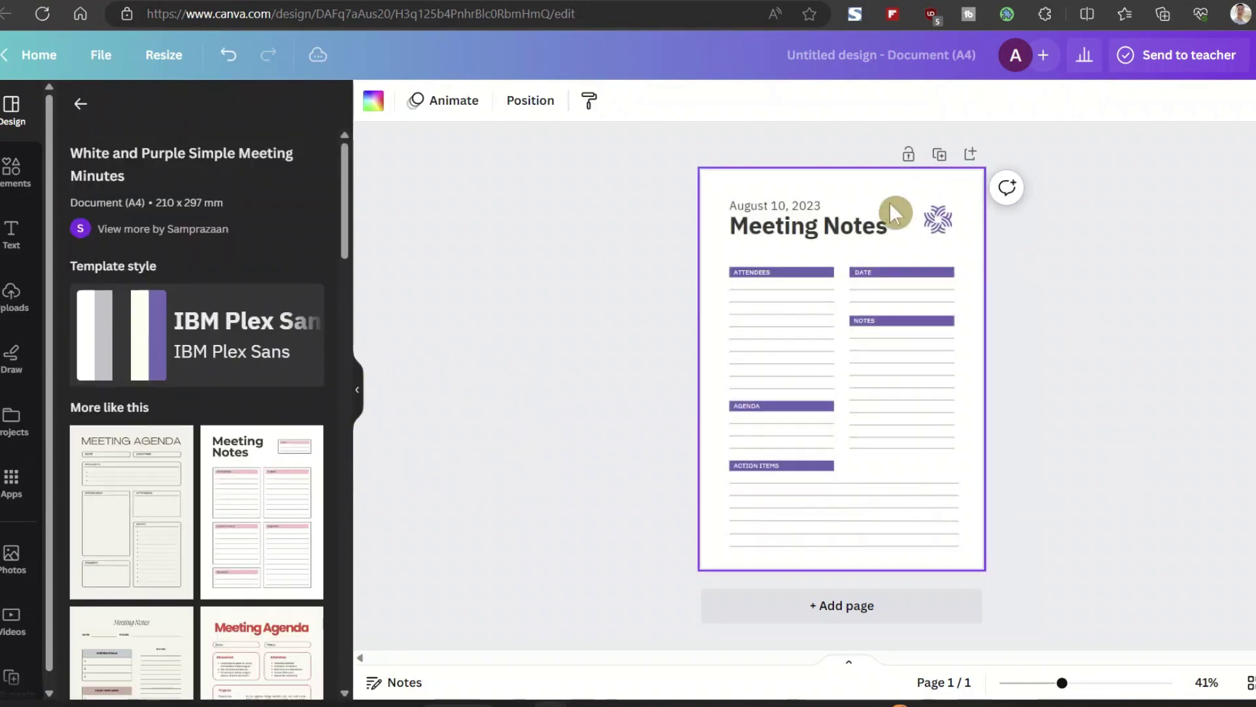
# Replace the date text above the Meeting Notes heading with "Date:"
pyautogui.click(805, 209)
pyautogui.click(801, 206)
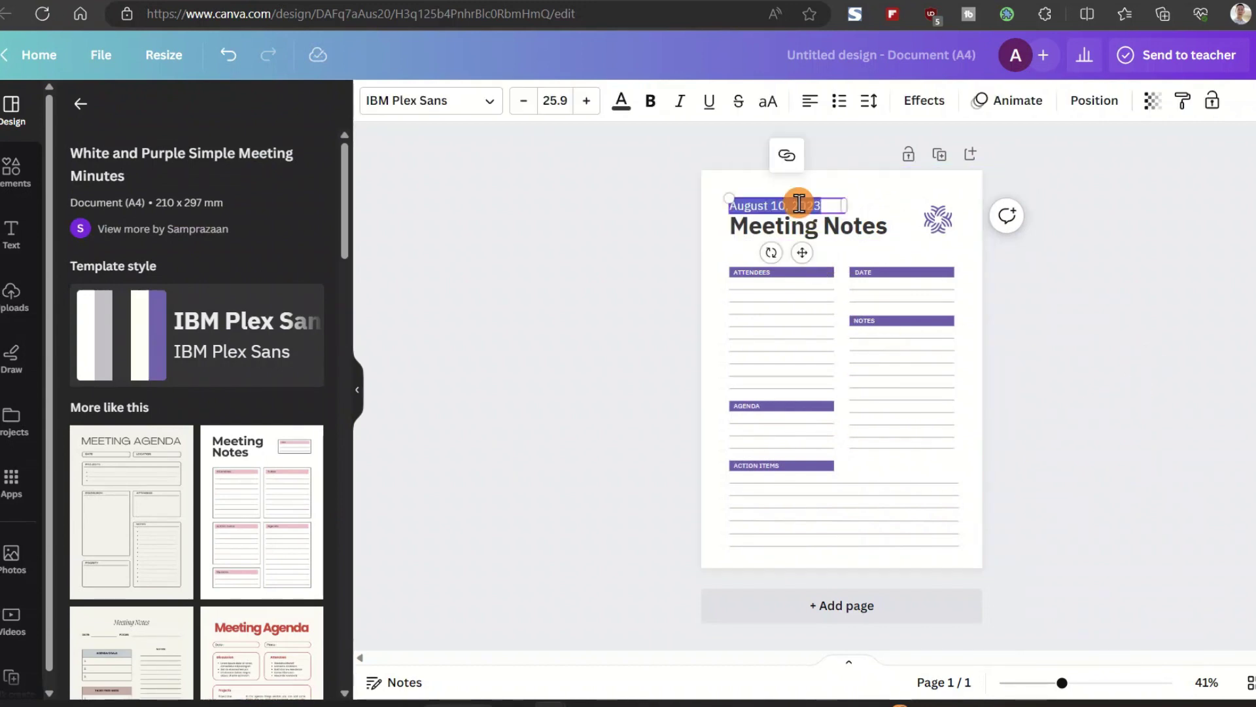
pyautogui.press('BackSpace')
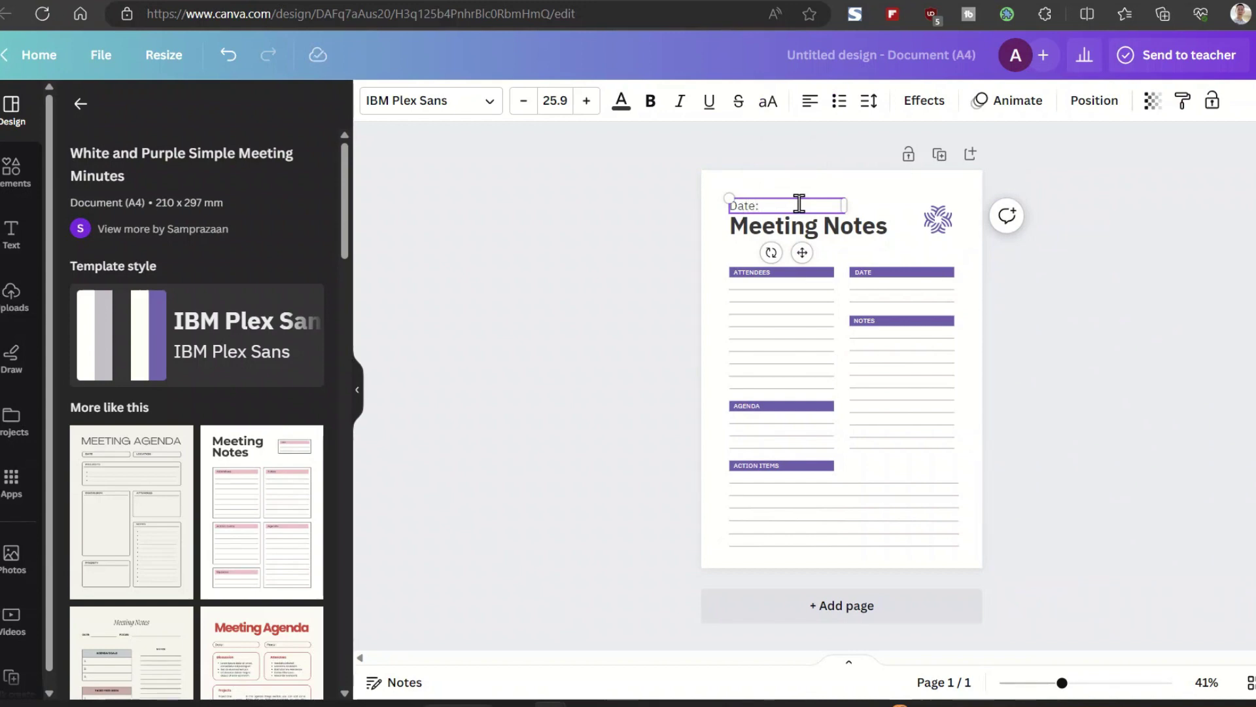
pyautogui.click(1089, 263)
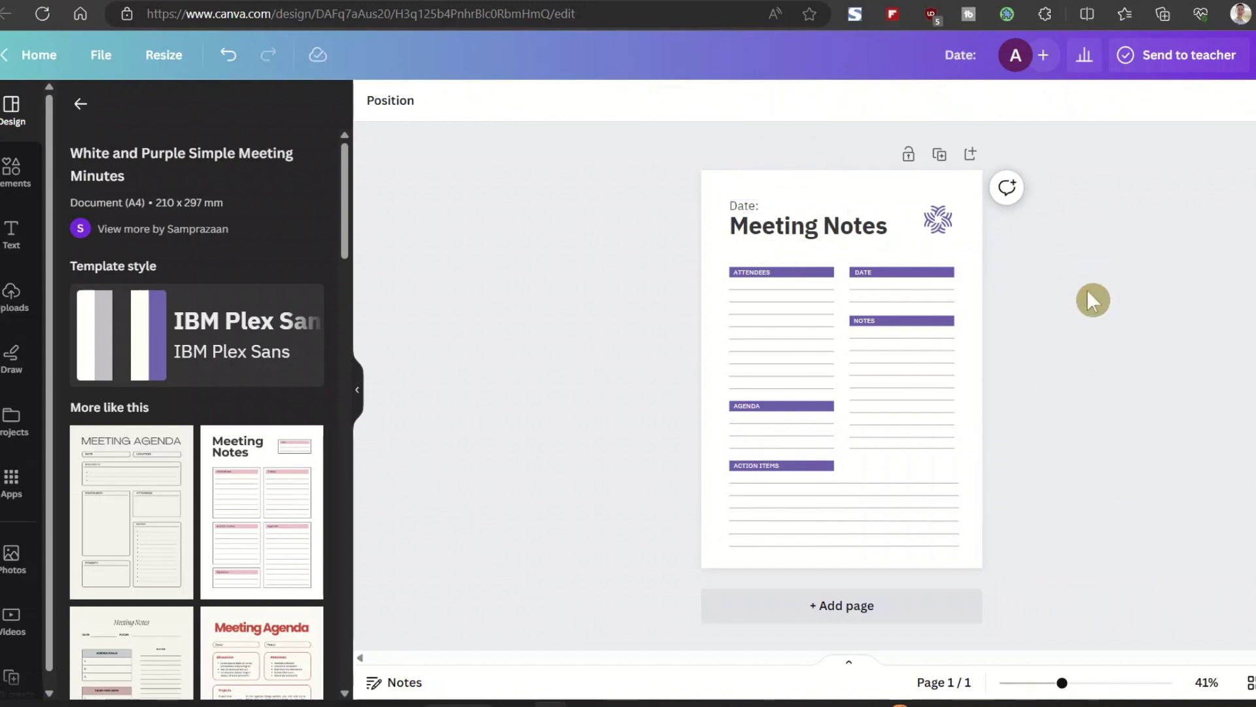
# Recolour the logo beside the Meeting Notes heading, changing its two purple colours to orange and light orange
pyautogui.click(931, 217)
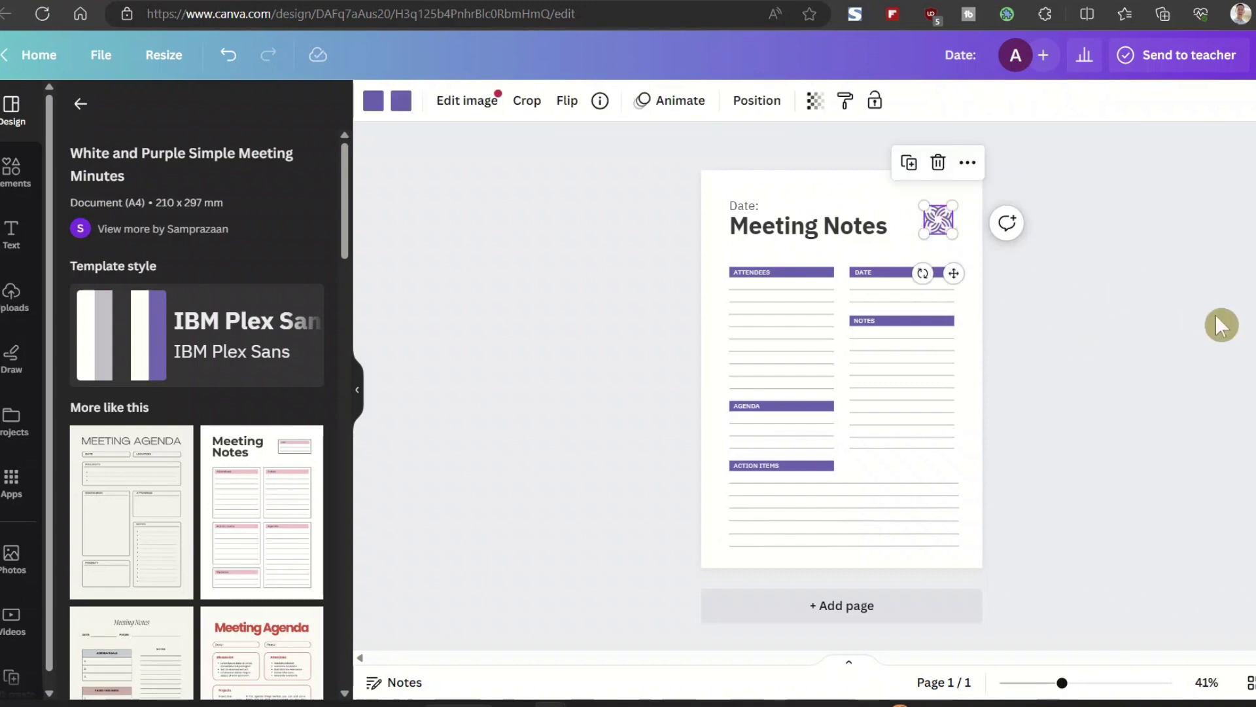
pyautogui.click(373, 104)
pyautogui.click(314, 535)
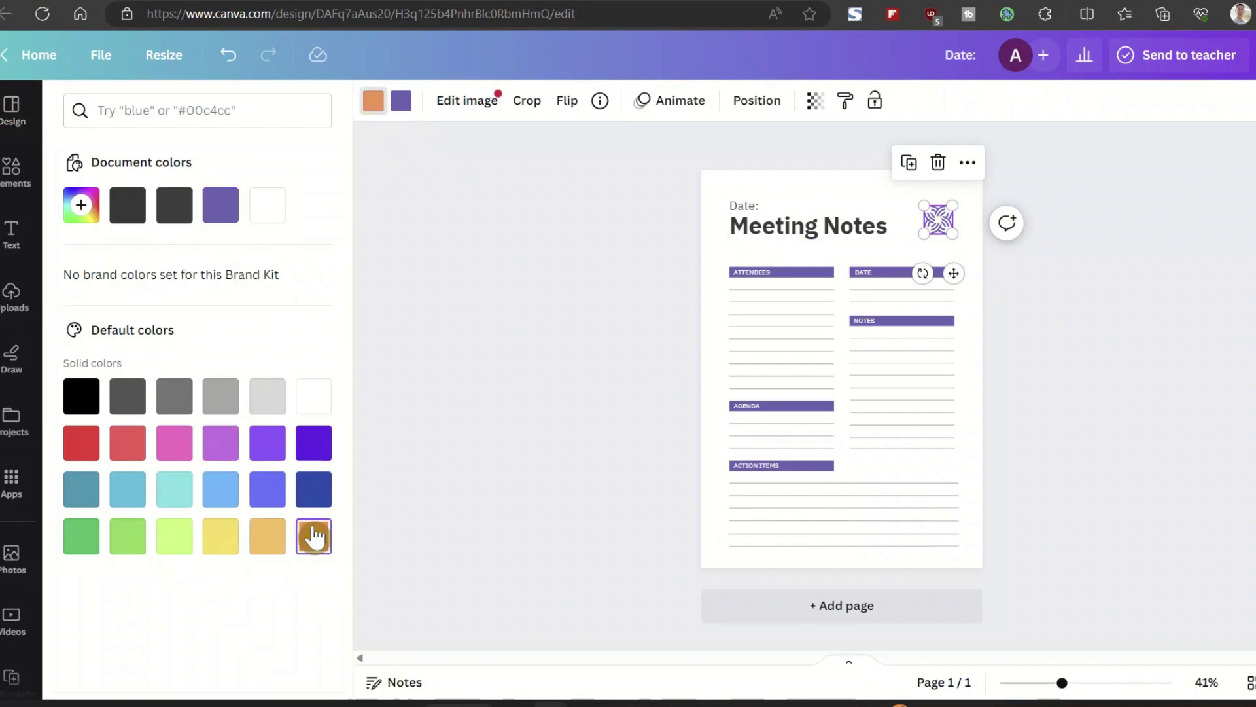
pyautogui.click(402, 102)
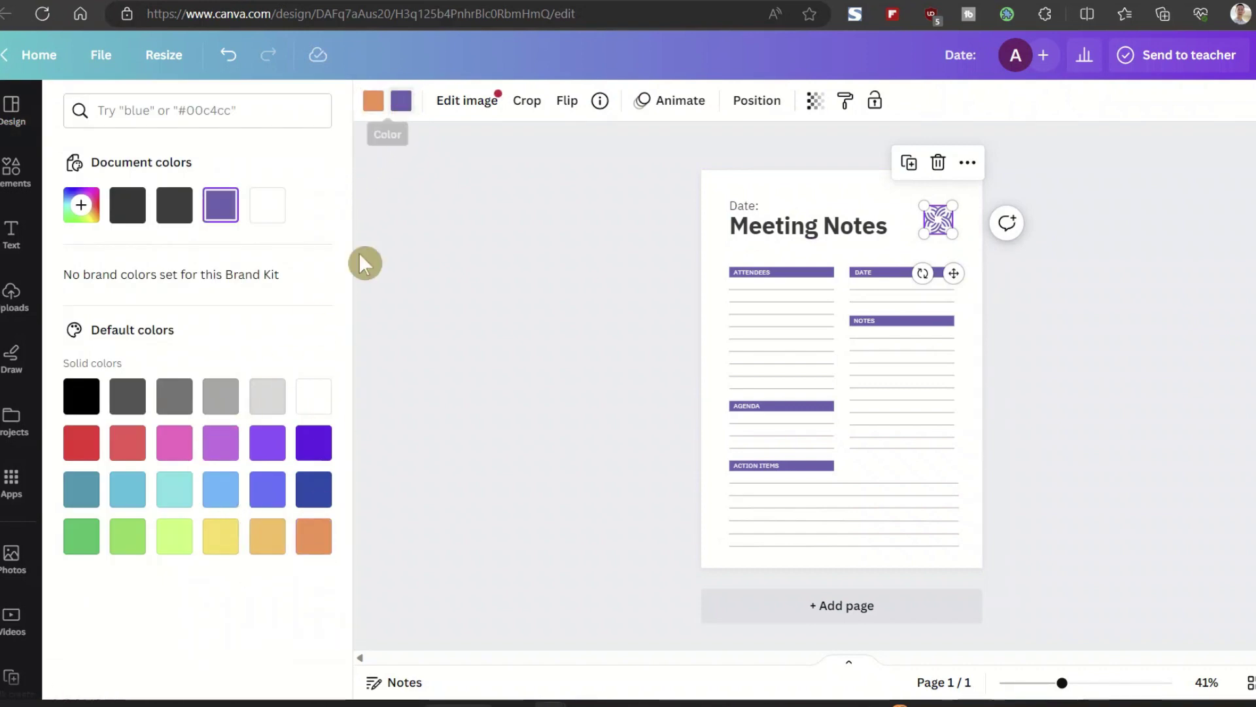
pyautogui.click(267, 537)
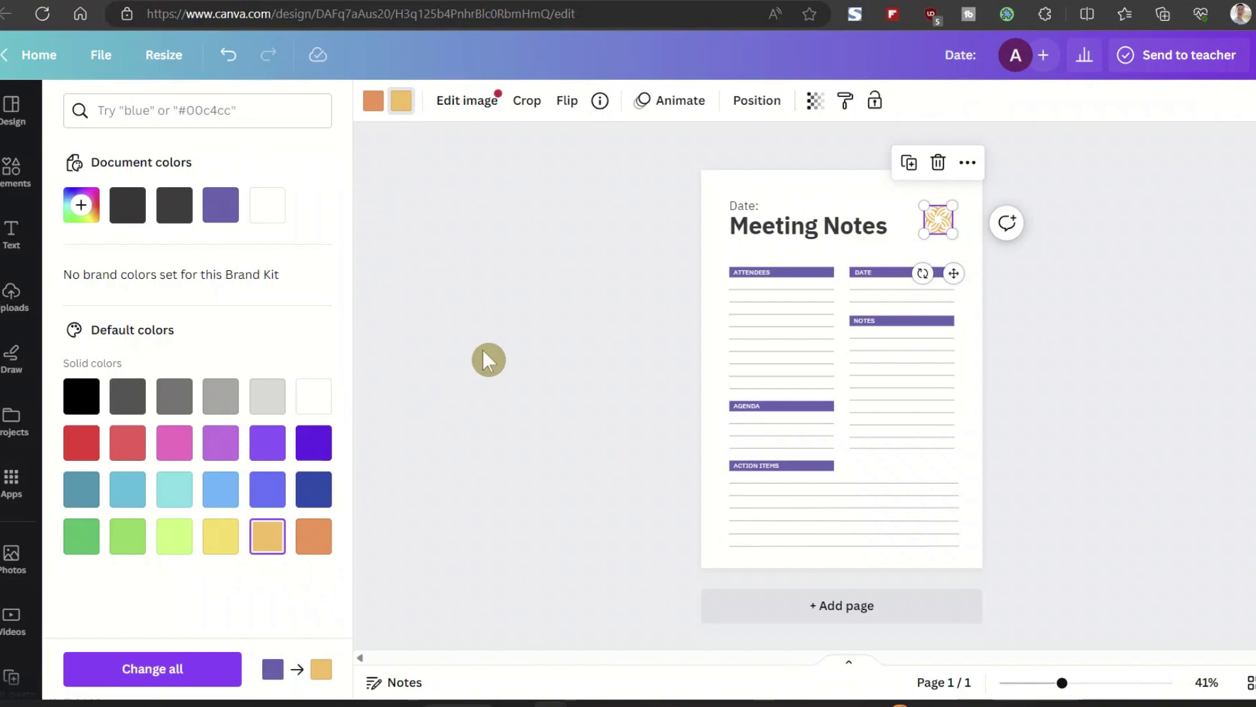
pyautogui.click(557, 292)
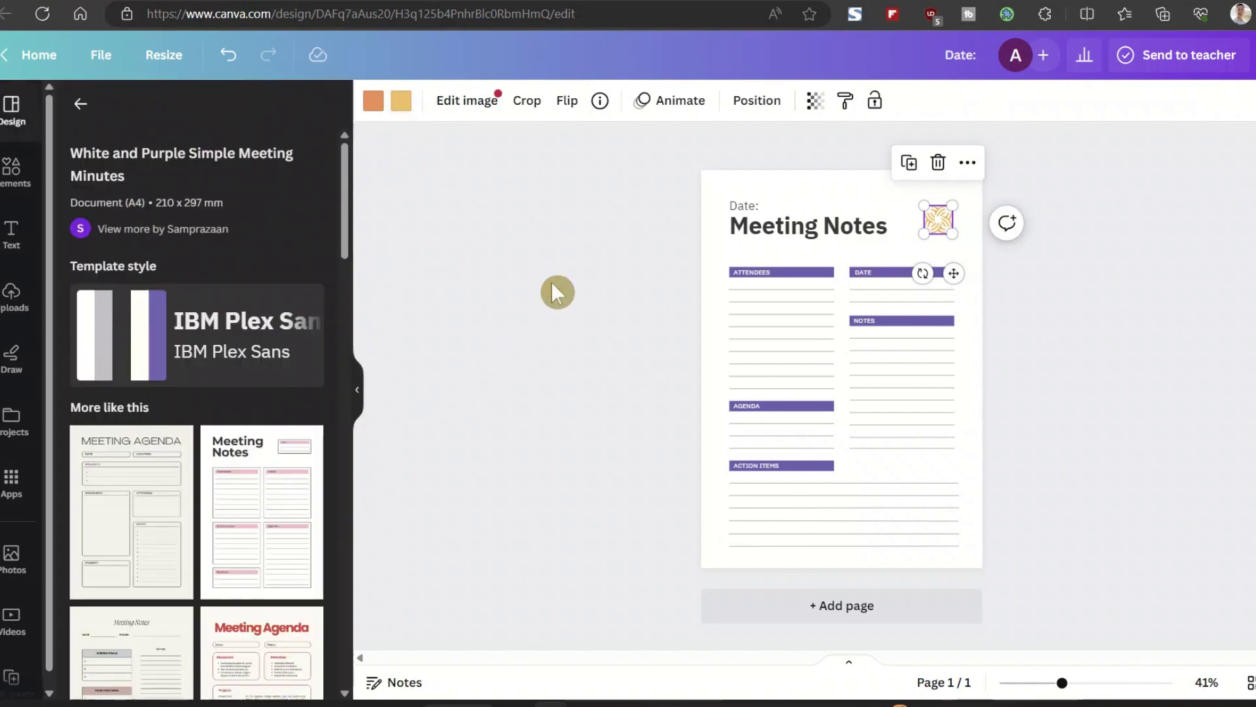
pyautogui.click(1131, 356)
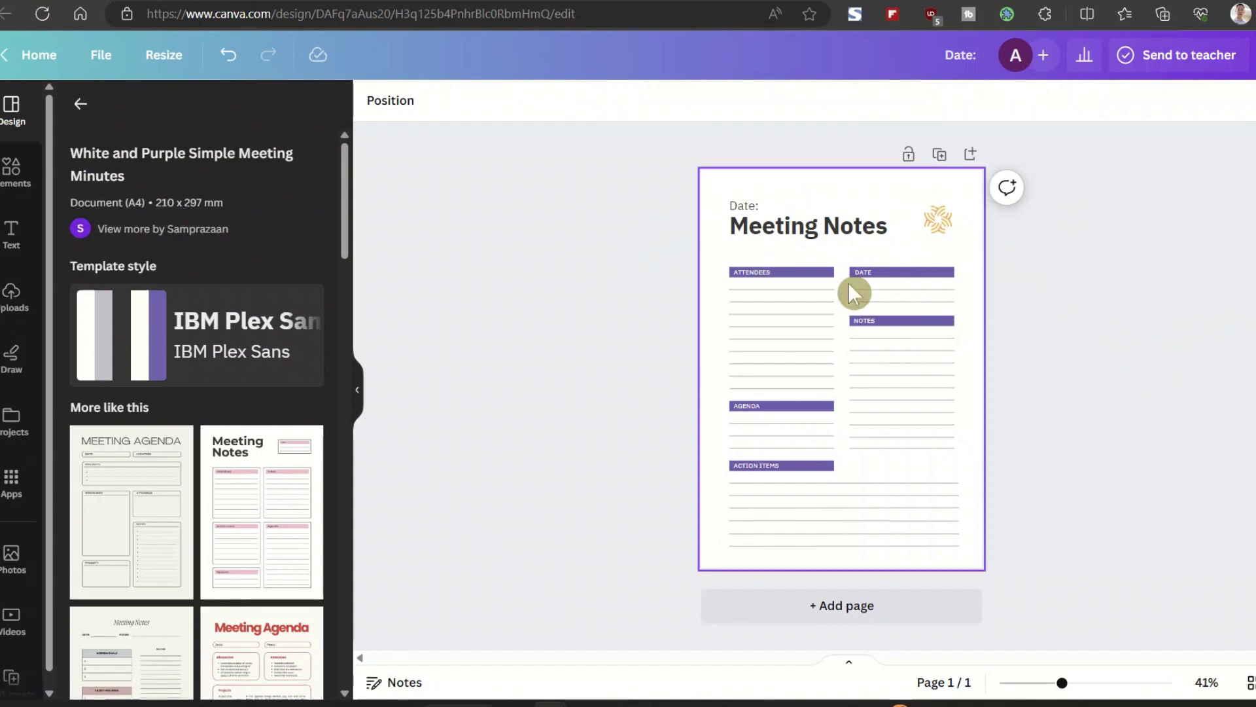
# Examine the editable section headings on the enlarged page and look through the similar templates
pyautogui.moveTo(1061, 687); pyautogui.dragTo(1094, 682)
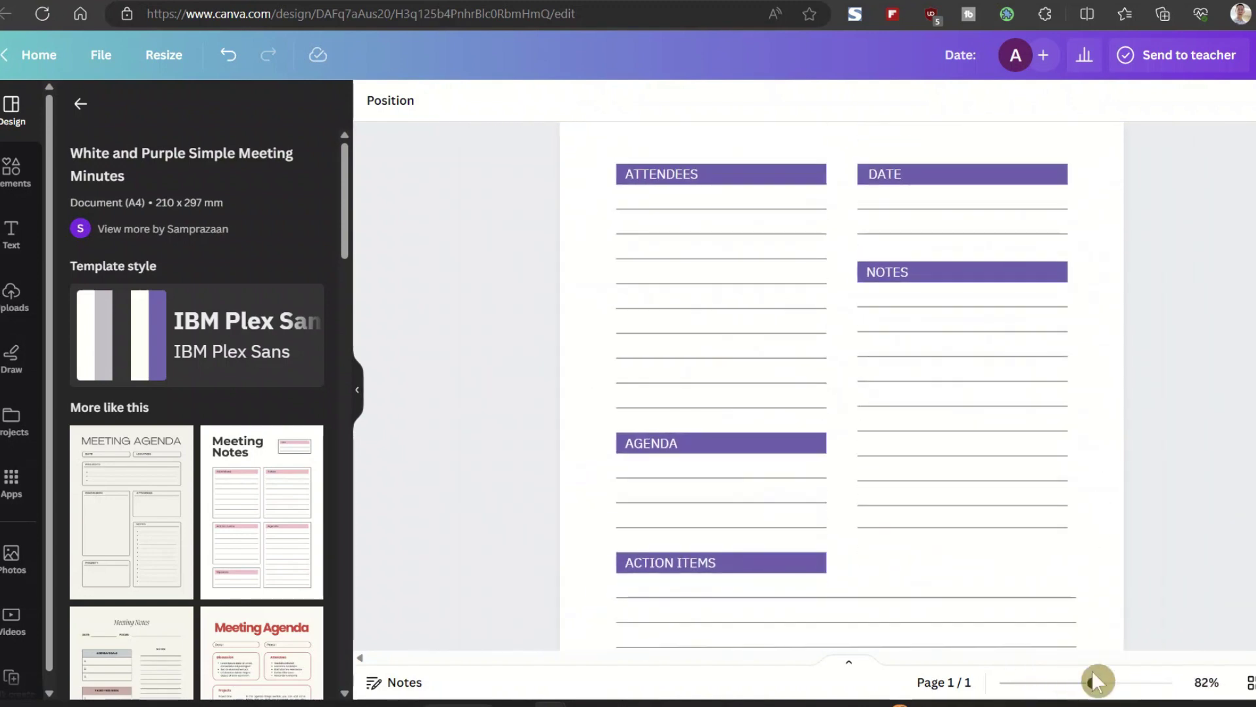
pyautogui.click(894, 268)
pyautogui.click(893, 269)
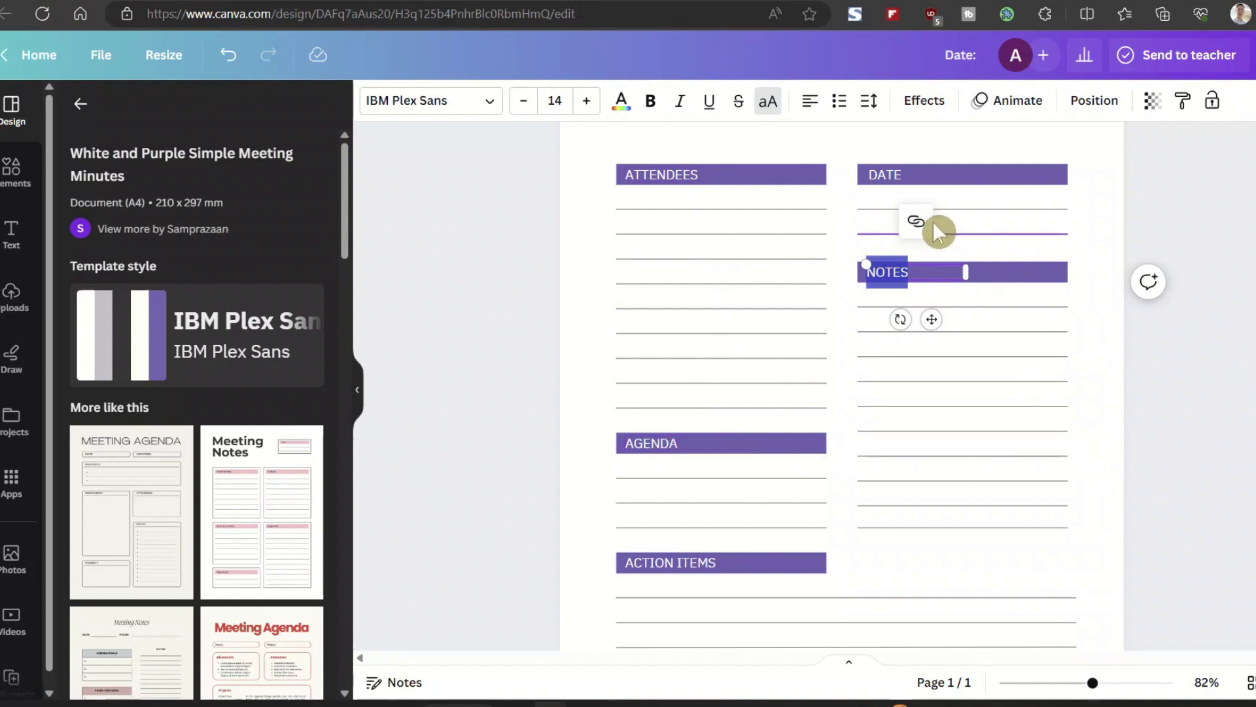
pyautogui.click(1191, 314)
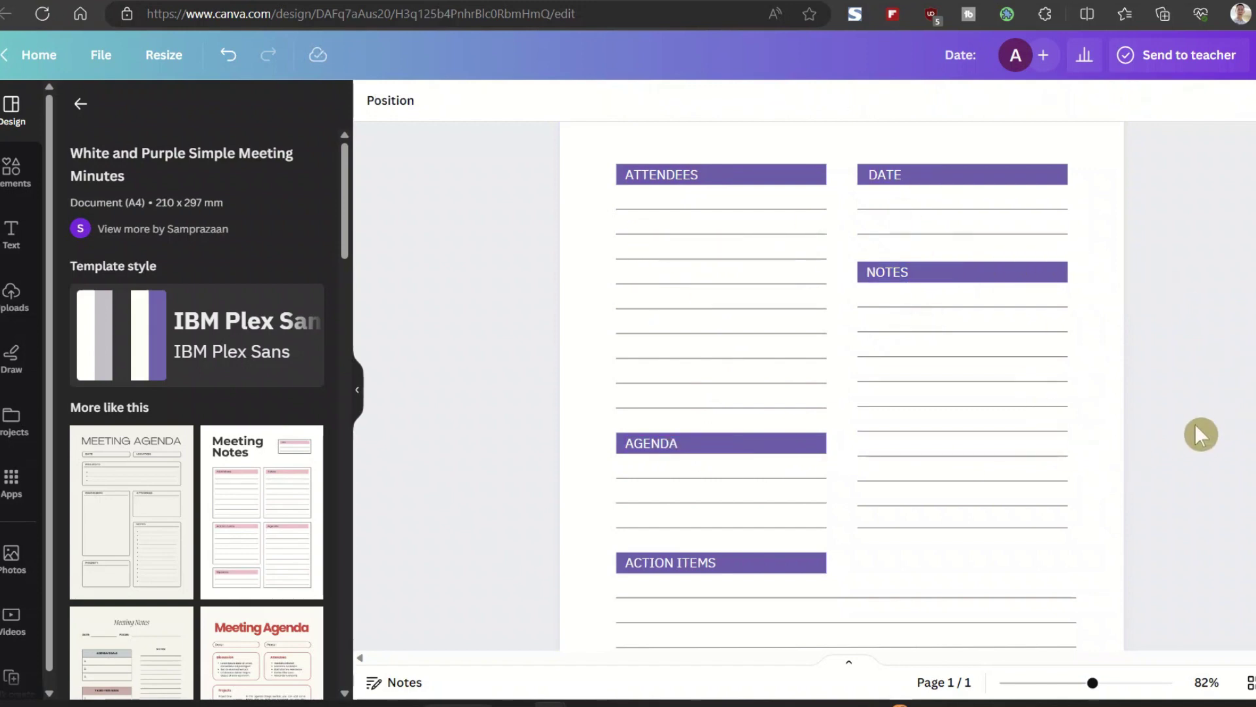
pyautogui.scroll(-10, 250, 485)
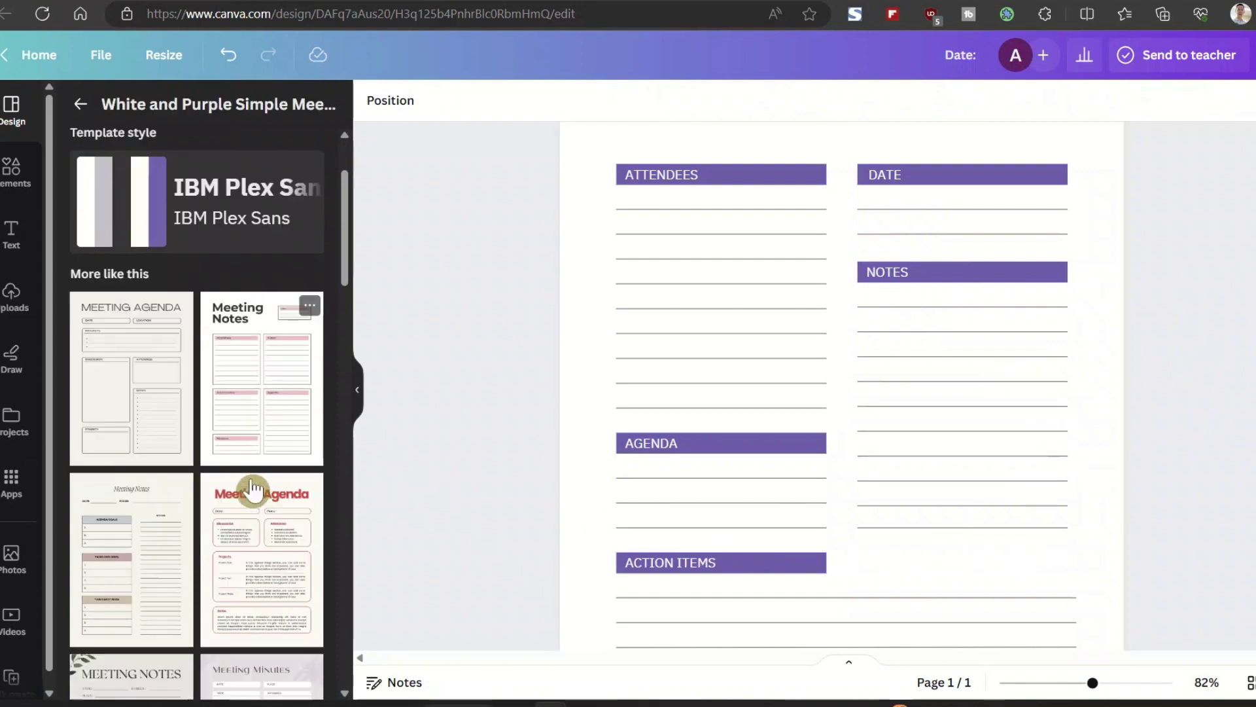
pyautogui.scroll(-10, 252, 489)
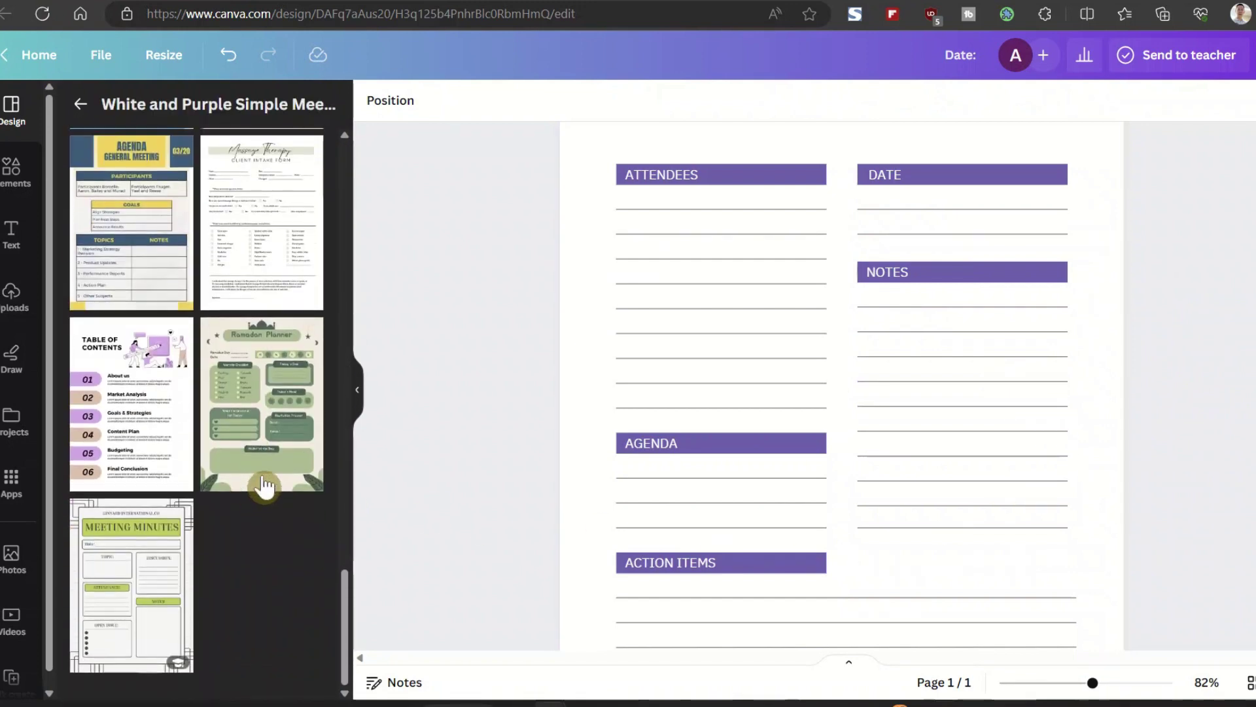
pyautogui.scroll(3, 1243, 437)
pyautogui.scroll(-4, 1243, 437)
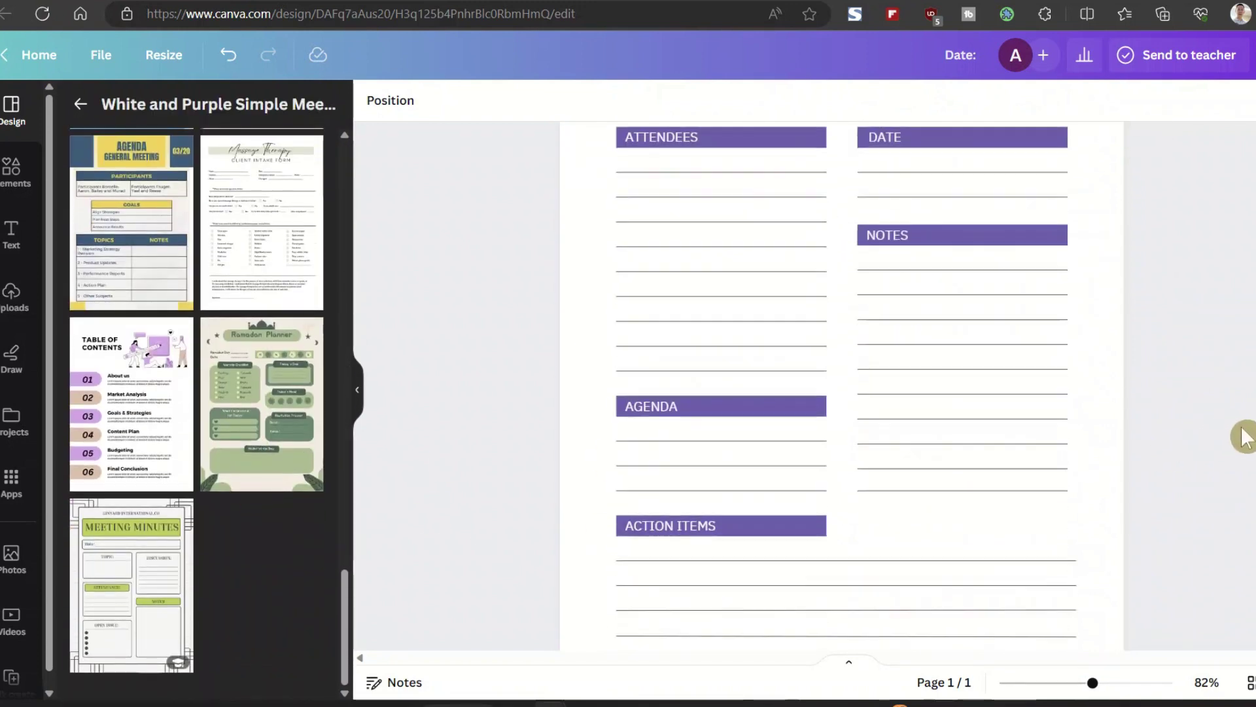
pyautogui.scroll(4, 509, 315)
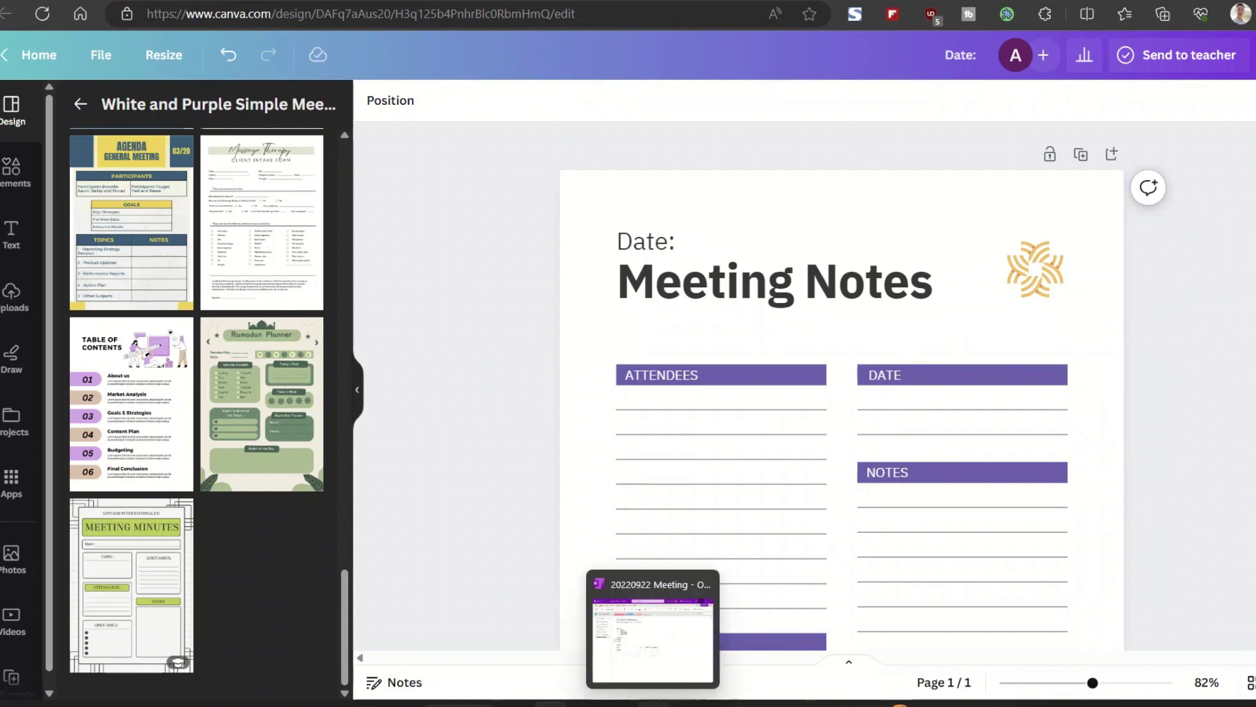
# Switch to OneNote and add a page titled "Meeting Minutes Template" to the MEETINGS section
pyautogui.click(658, 596)
pyautogui.click(1046, 30)
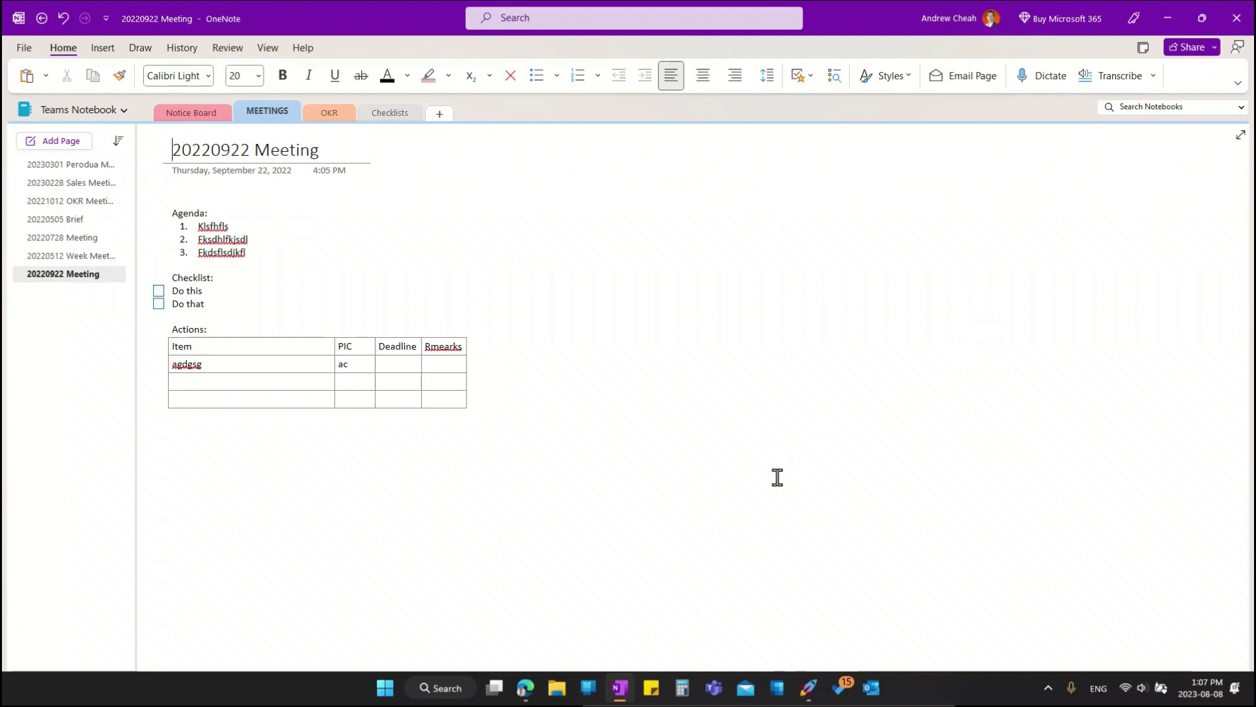
pyautogui.click(50, 171)
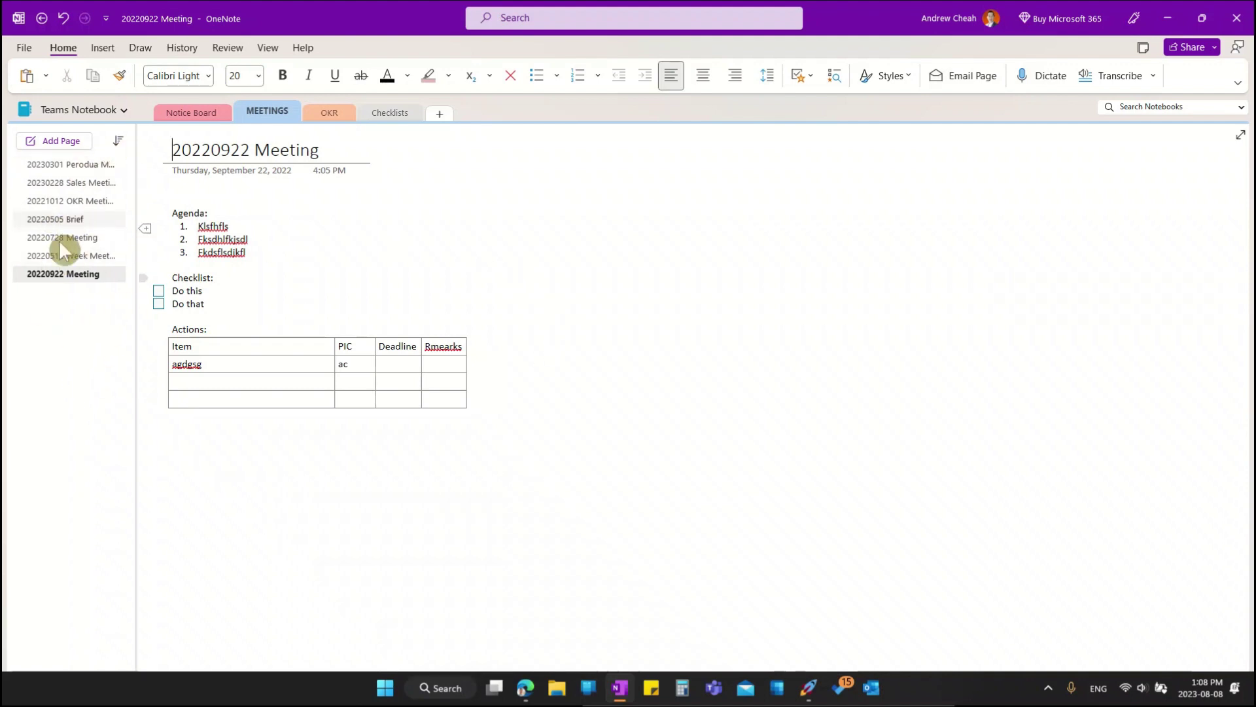
pyautogui.click(66, 139)
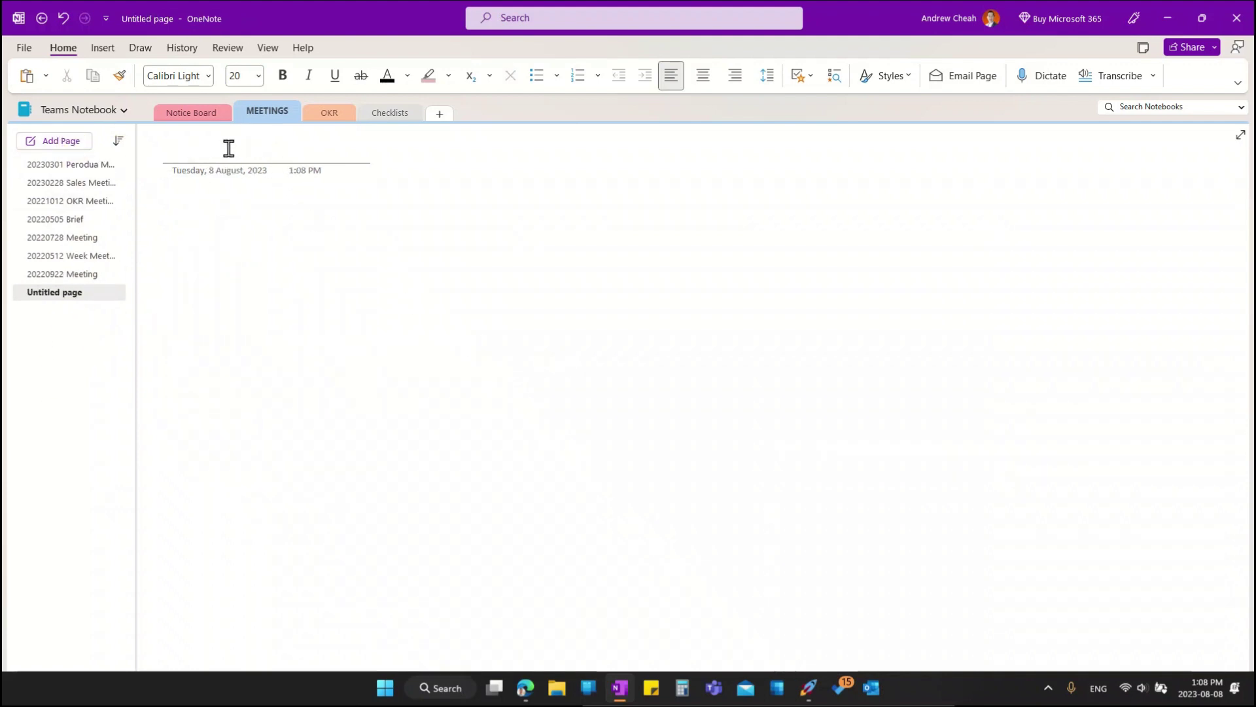
pyautogui.write('M')
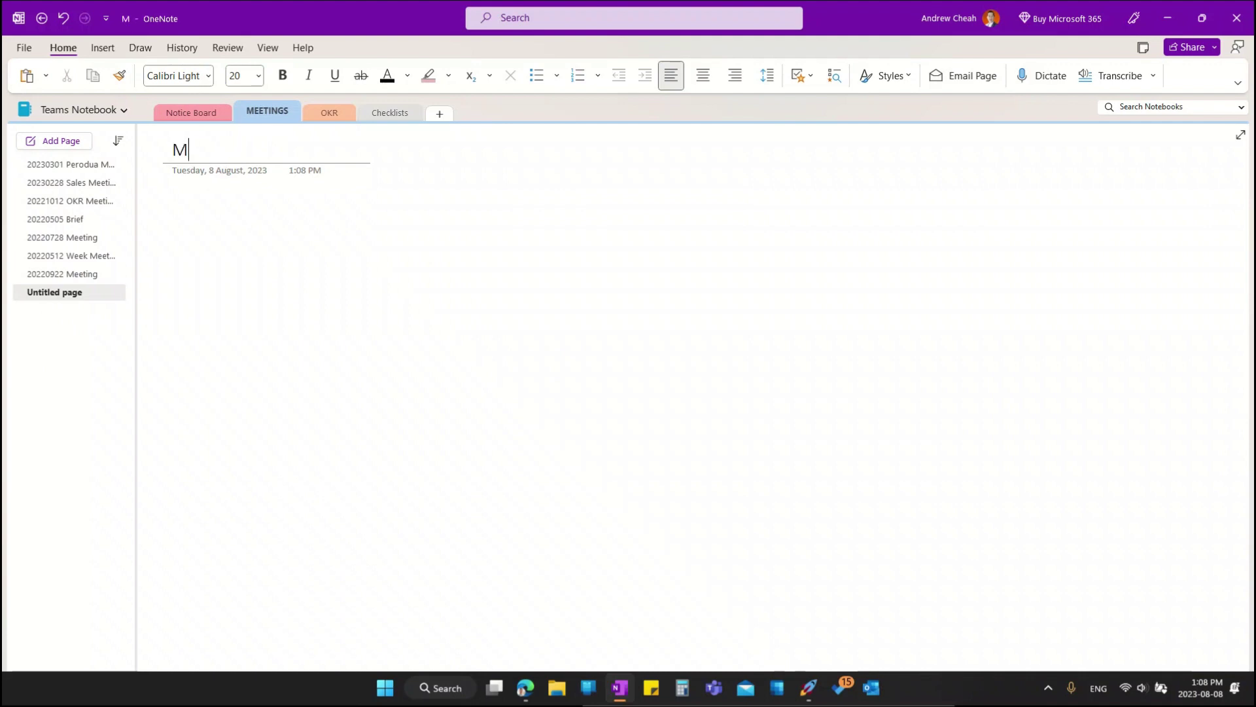
pyautogui.write('eeting Minutes Template')
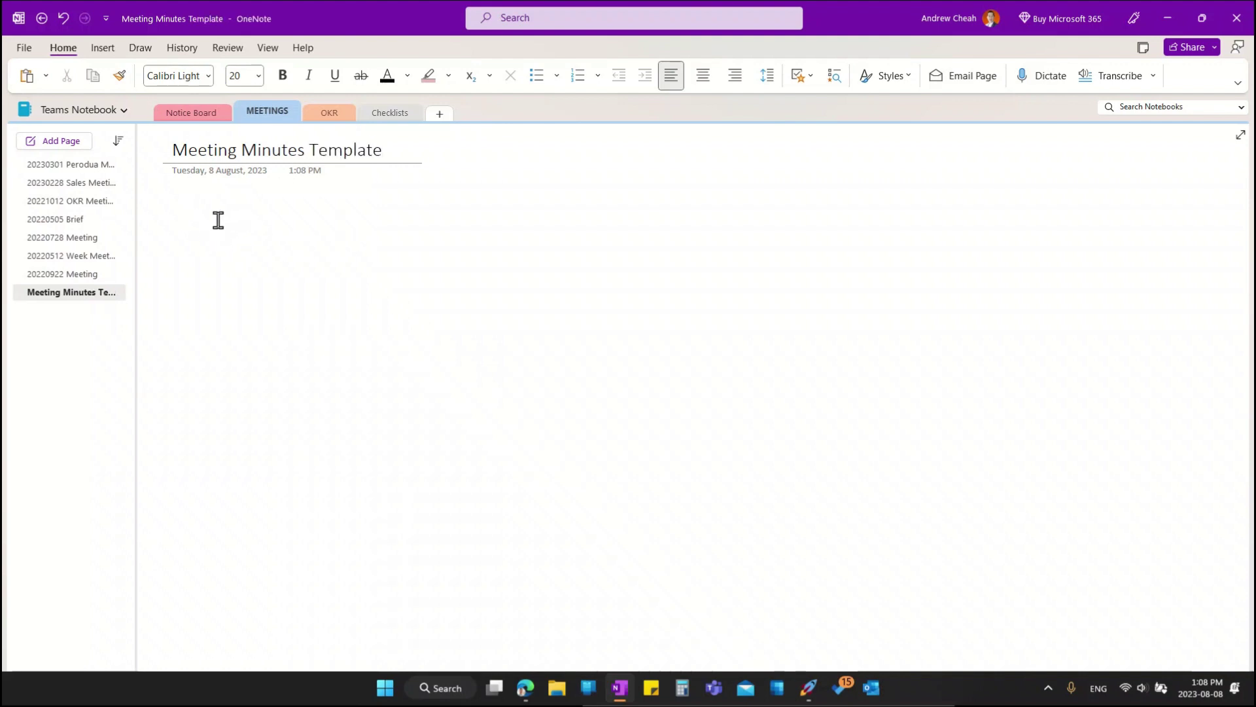
# Insert the Company Meetings template picture from a file below the page title
pyautogui.click(173, 216)
pyautogui.click(102, 49)
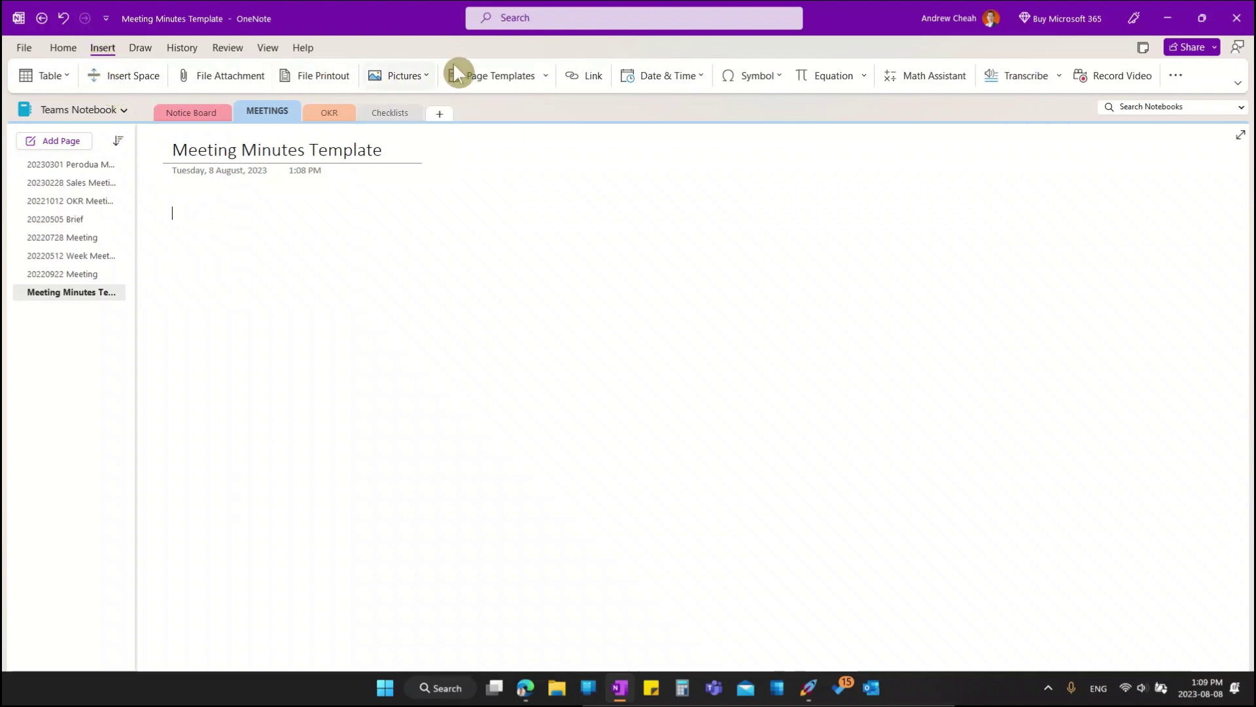
pyautogui.click(424, 74)
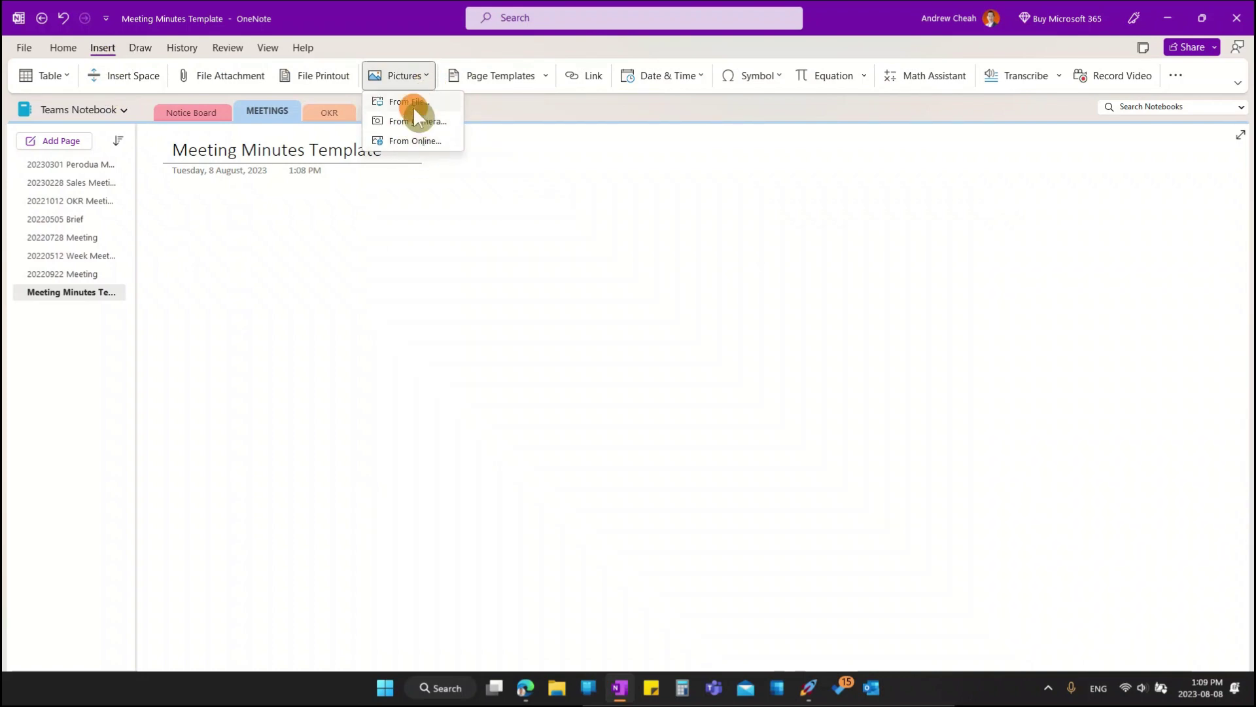
pyautogui.click(413, 107)
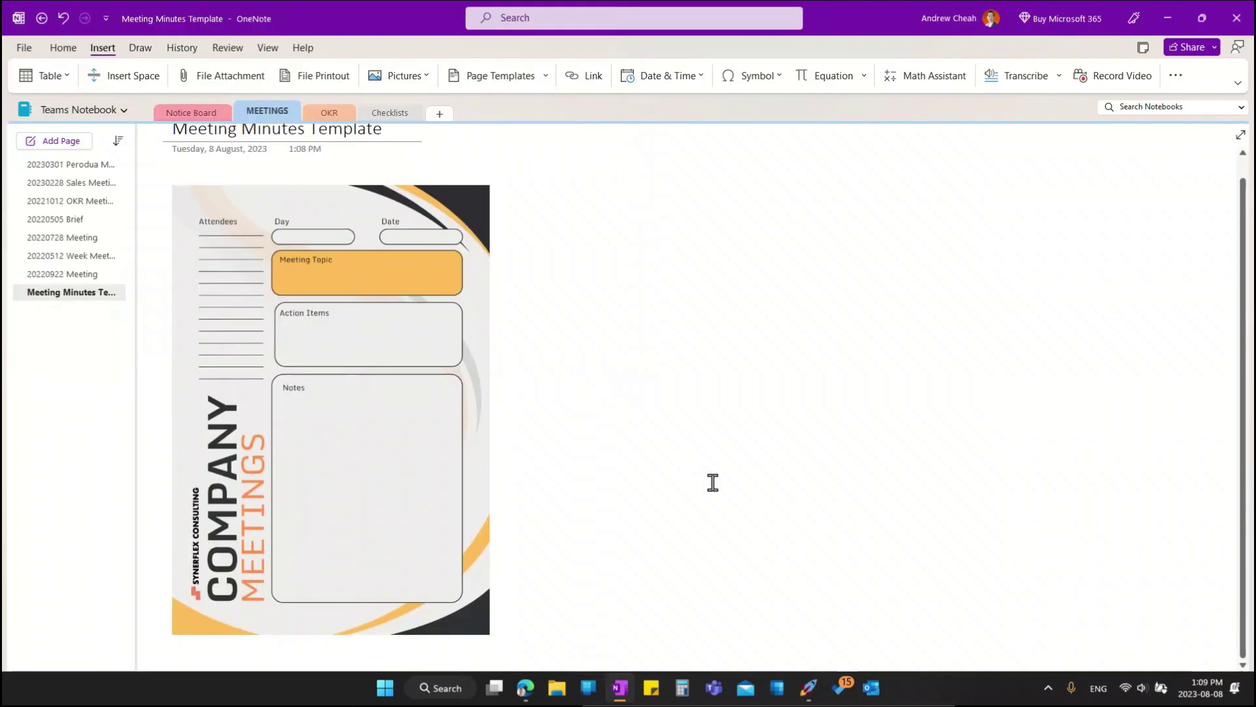
# Enlarge the Company Meetings template picture proportionally to fill much more of the page width
pyautogui.scroll(-5, 713, 482)
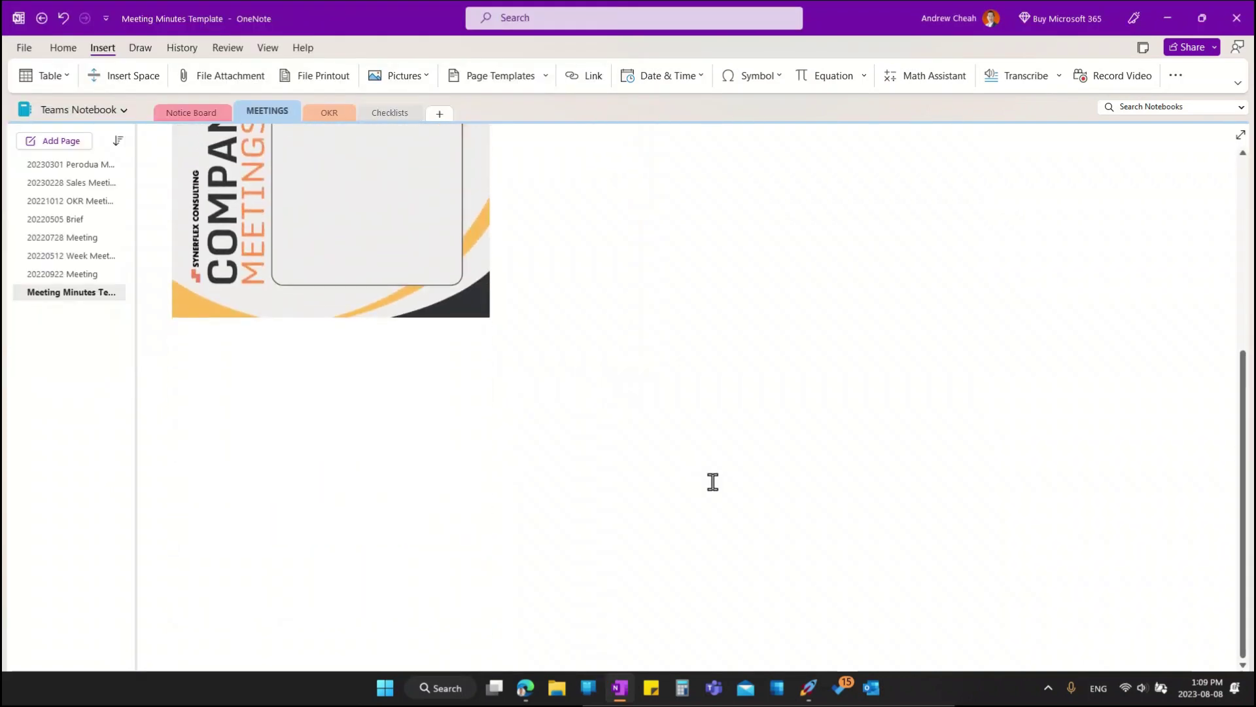
pyautogui.scroll(5, 713, 482)
pyautogui.scroll(-5, 713, 482)
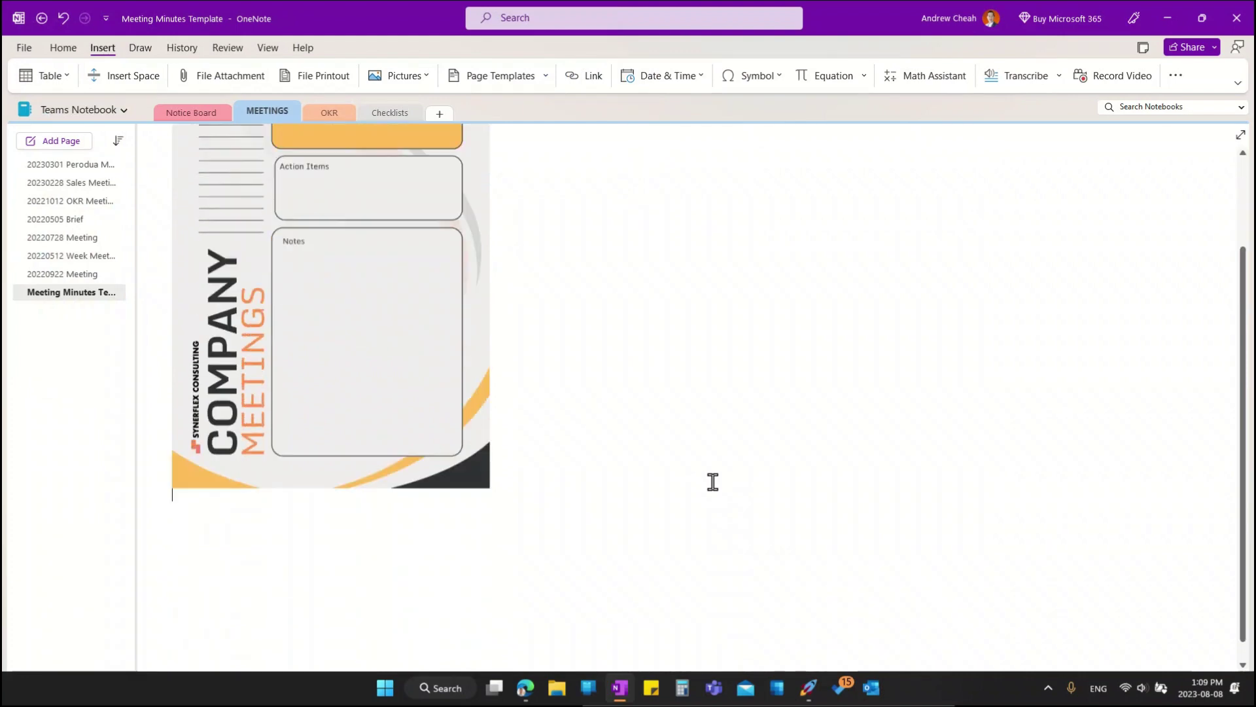
pyautogui.click(418, 299)
pyautogui.moveTo(493, 343); pyautogui.dragTo(775, 672)
pyautogui.scroll(4, 836, 526)
pyautogui.scroll(-10, 833, 505)
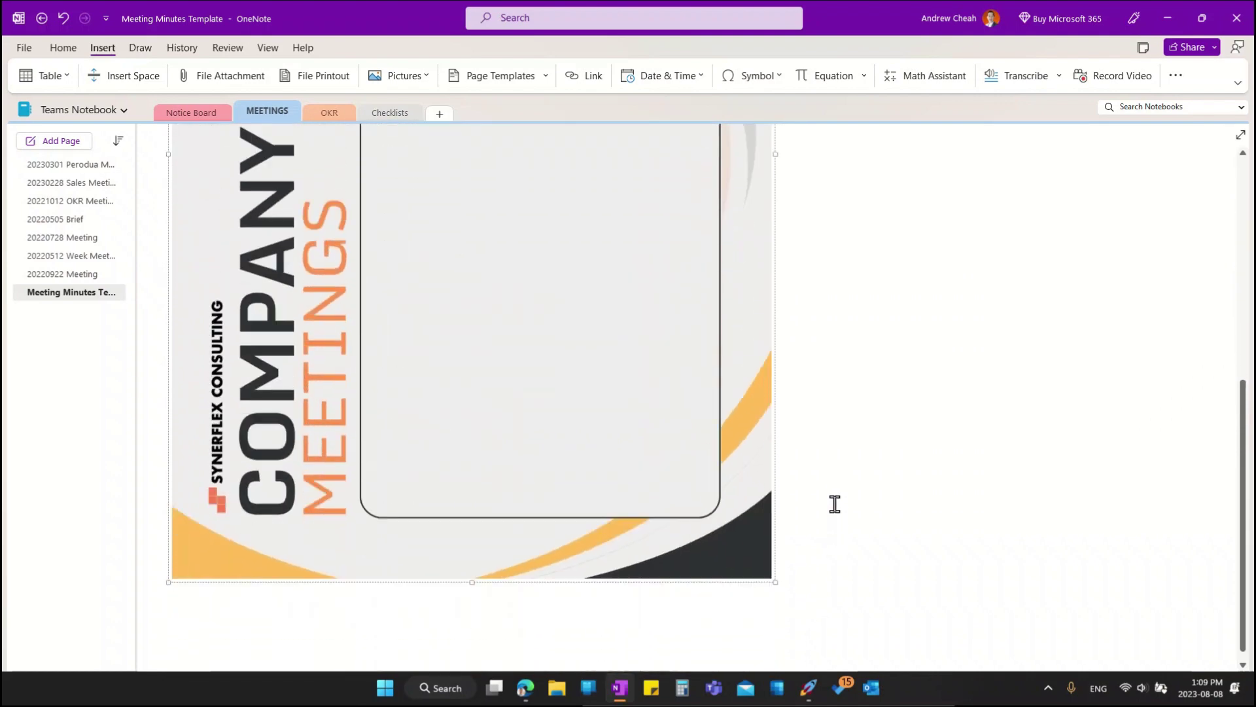
pyautogui.moveTo(782, 319); pyautogui.dragTo(1020, 417)
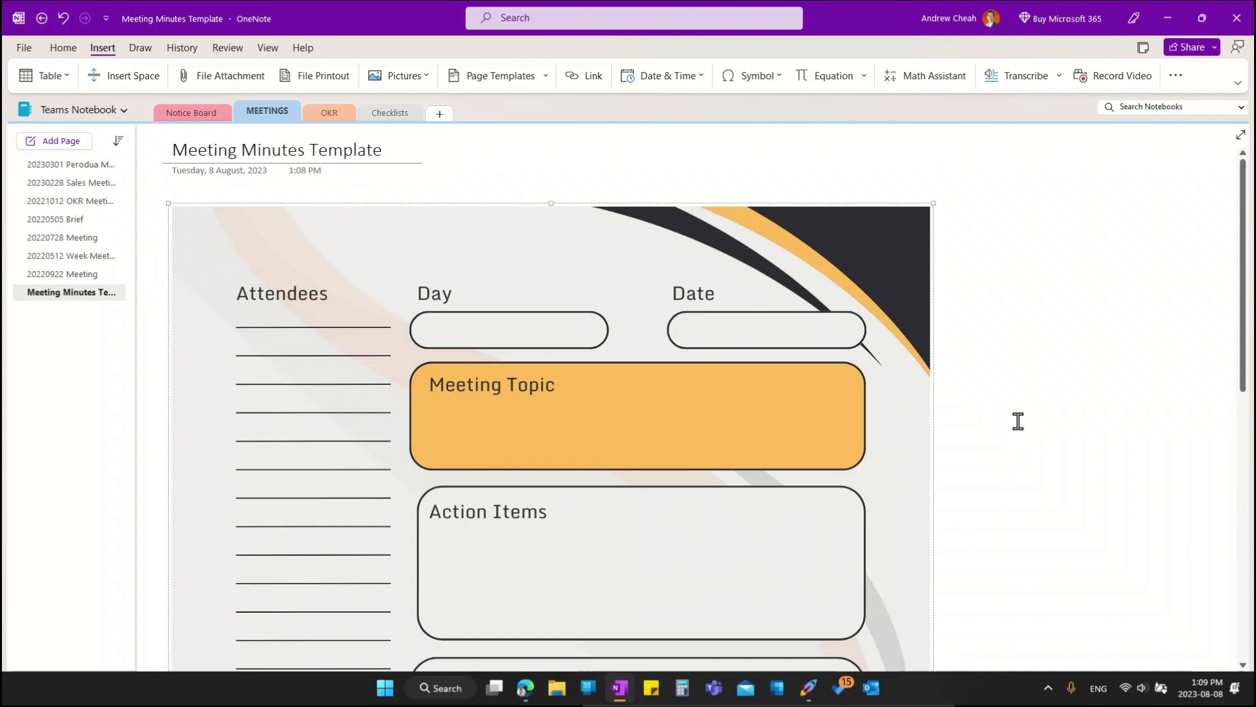
pyautogui.scroll(-3, 973, 441)
pyautogui.scroll(3, 973, 440)
# Preview how the current page prints on A4 portrait paper, checking each printed page, and close the preview
pyautogui.click(26, 52)
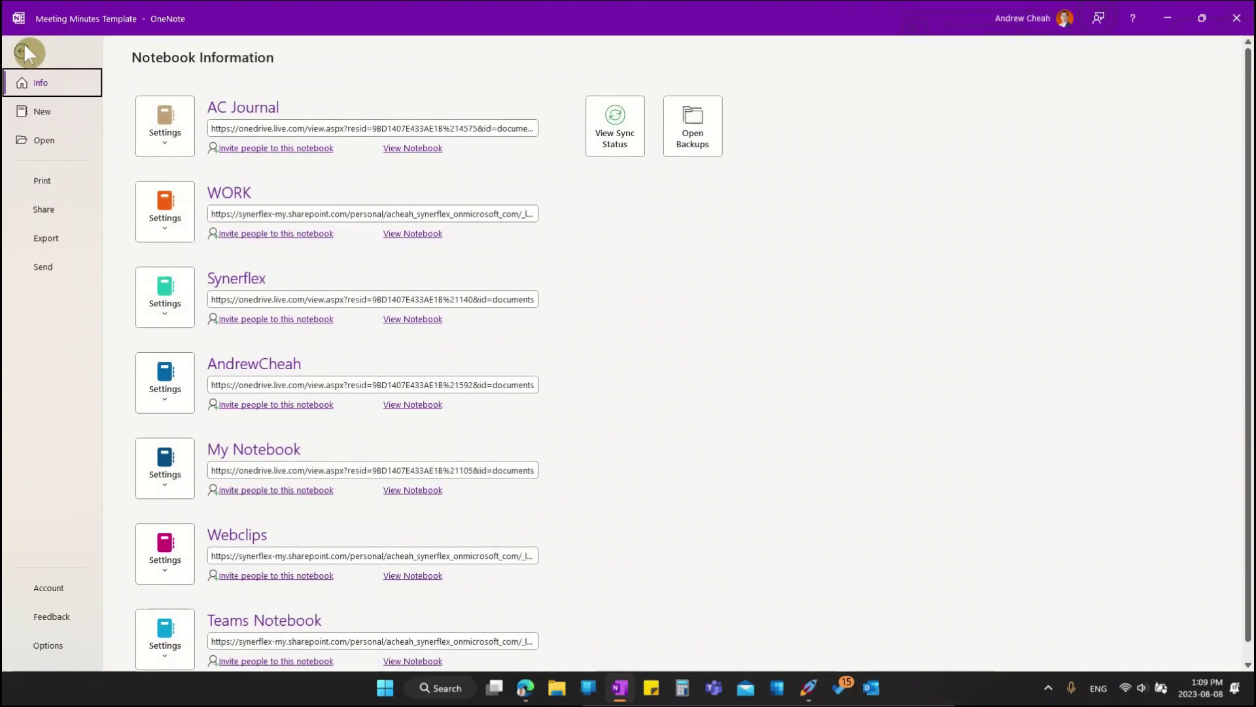
pyautogui.click(43, 181)
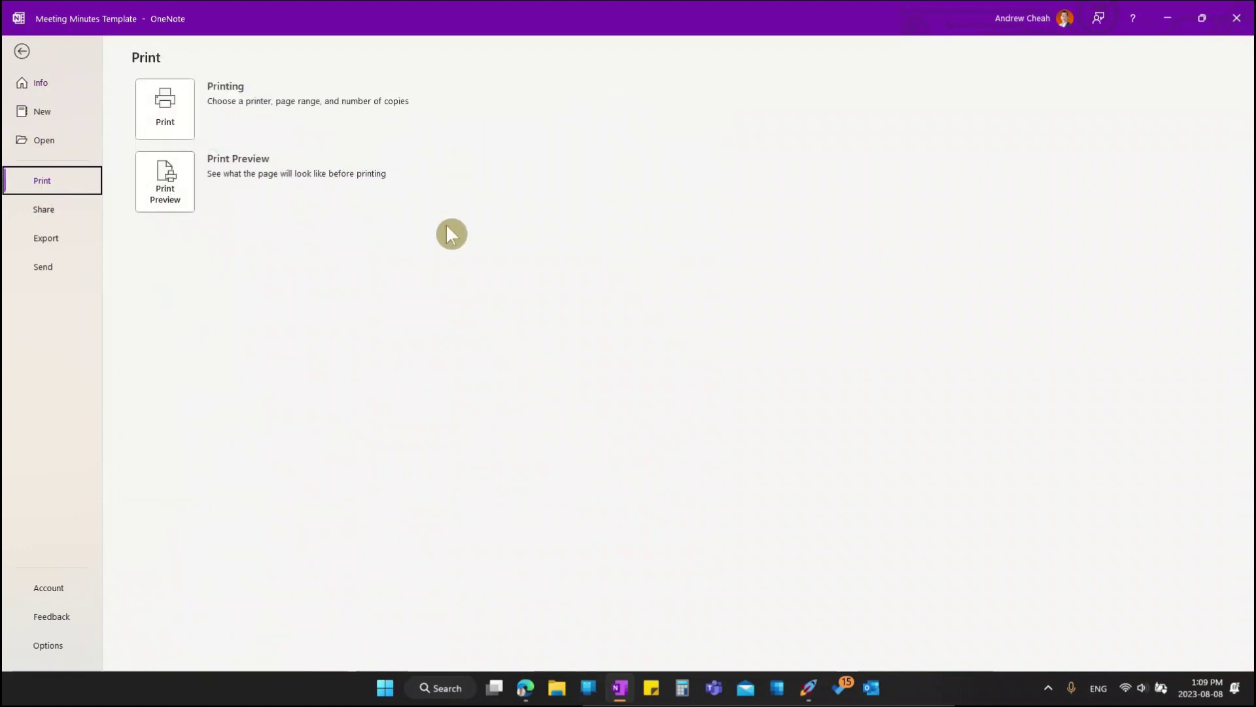
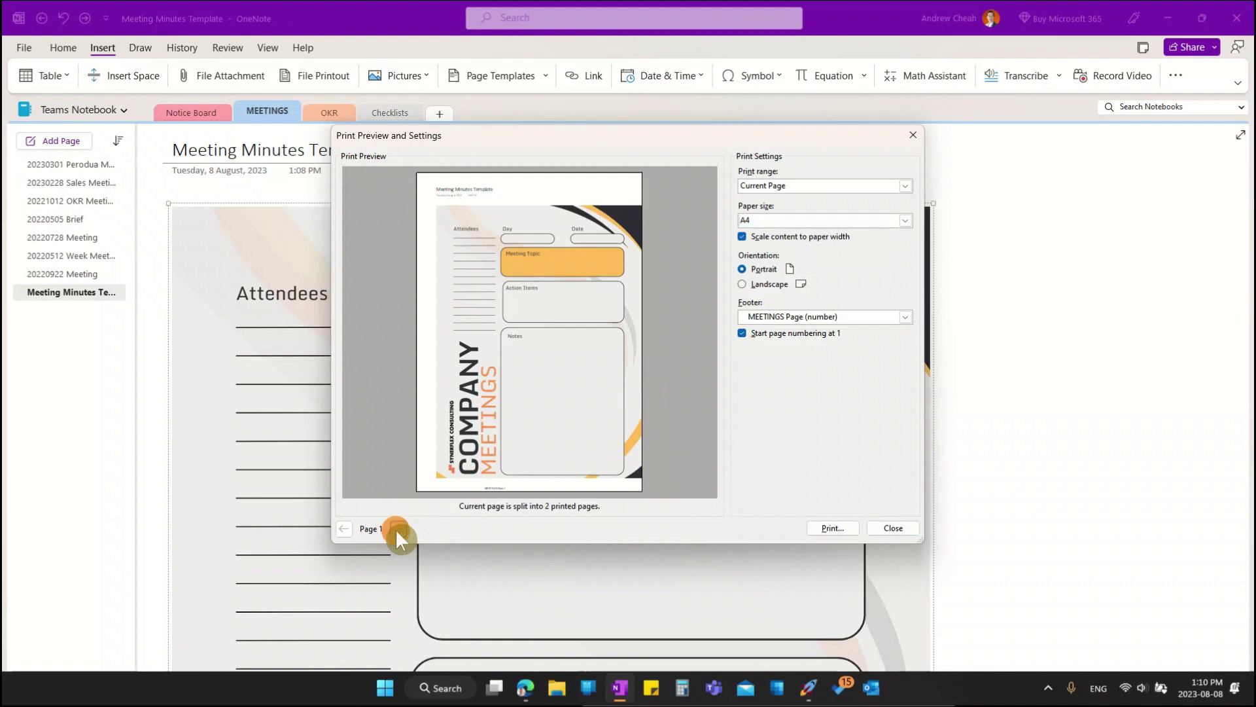
pyautogui.click(344, 528)
pyautogui.click(891, 528)
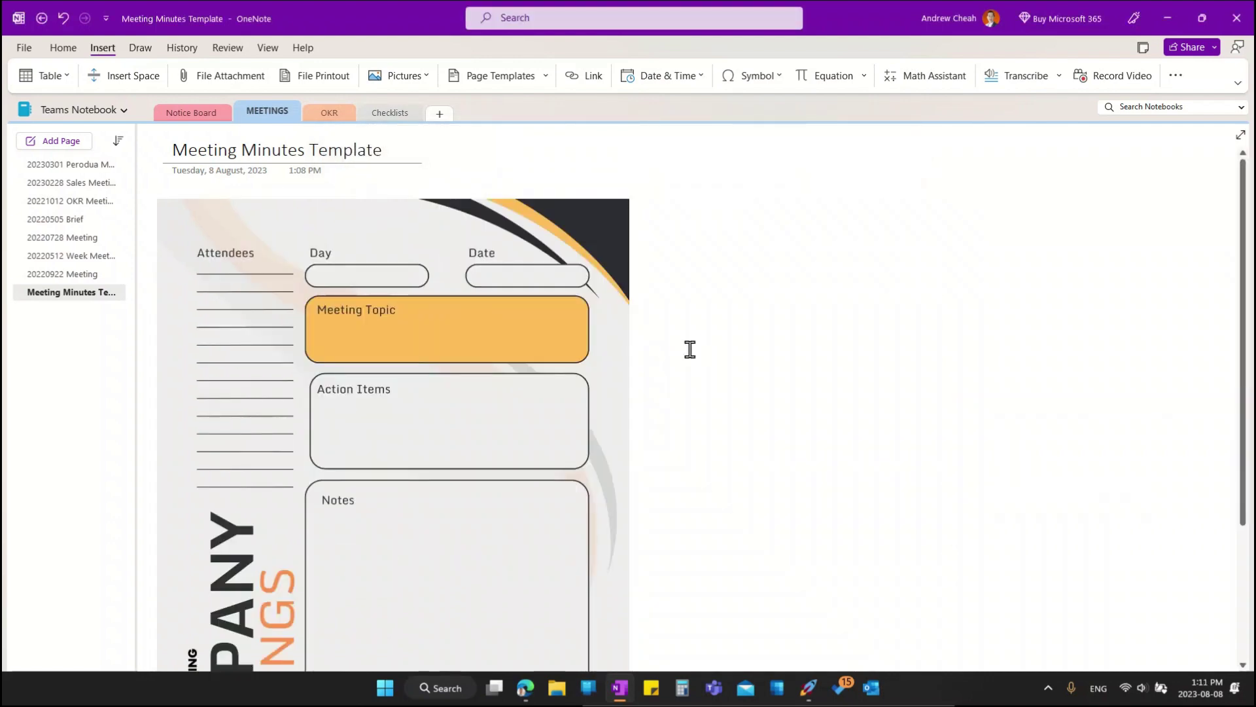
# Set the Company Meetings template picture as the page background
pyautogui.click(369, 237)
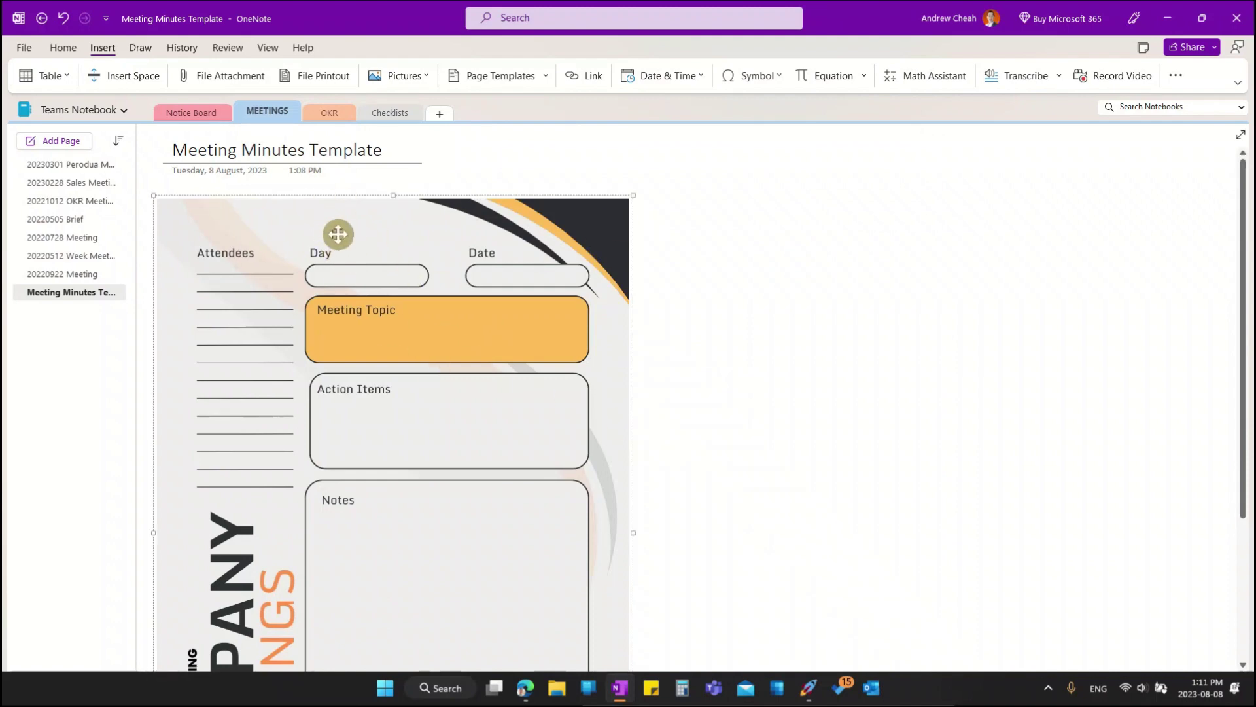
pyautogui.rightClick(337, 234)
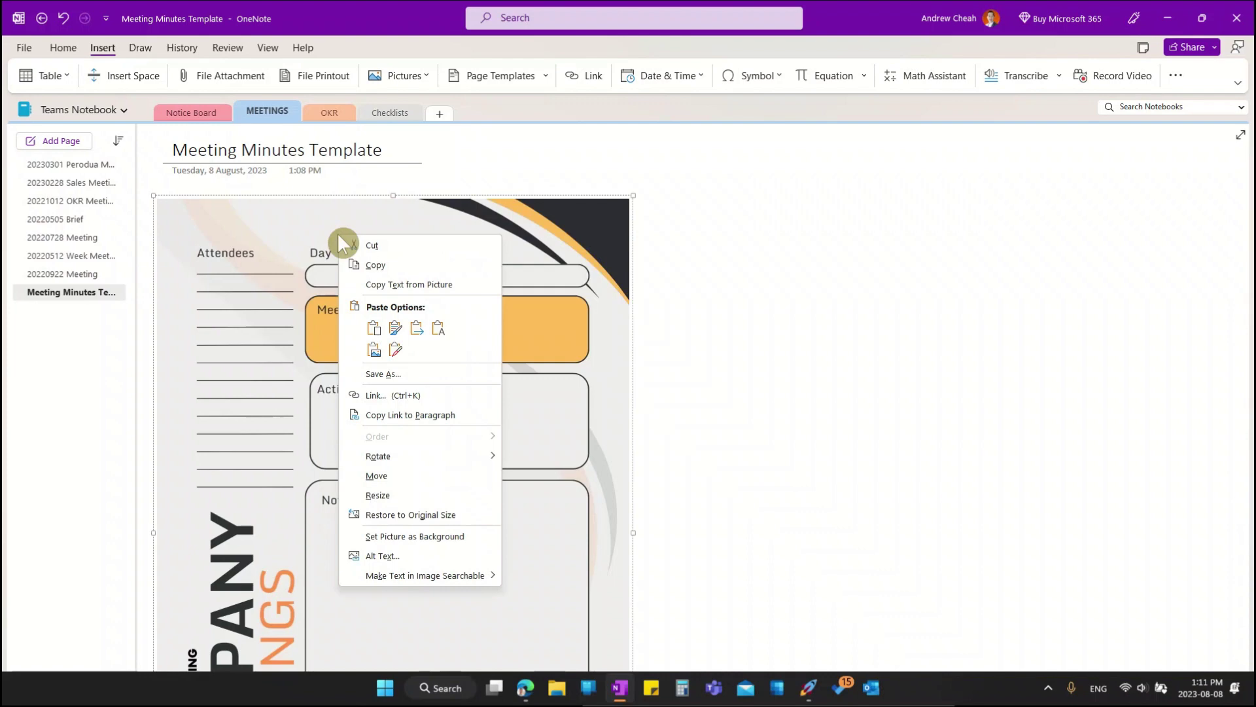
pyautogui.click(426, 536)
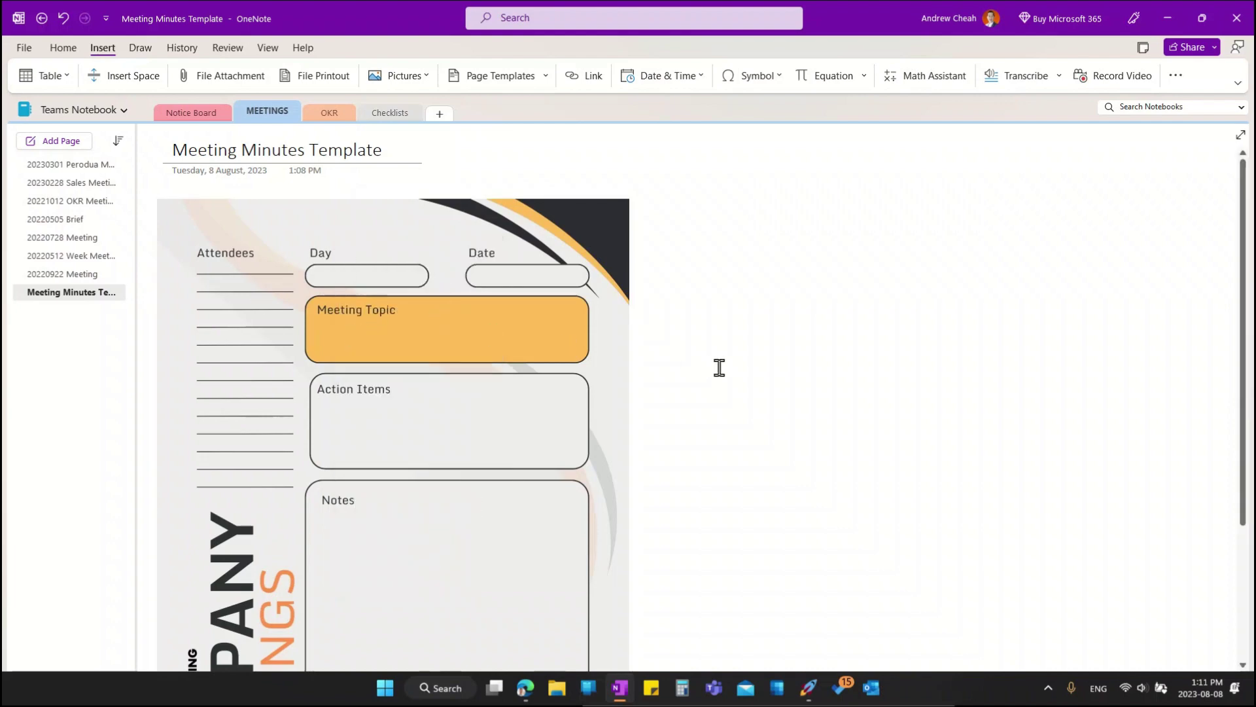
pyautogui.scroll(-3, 758, 406)
pyautogui.scroll(3, 759, 407)
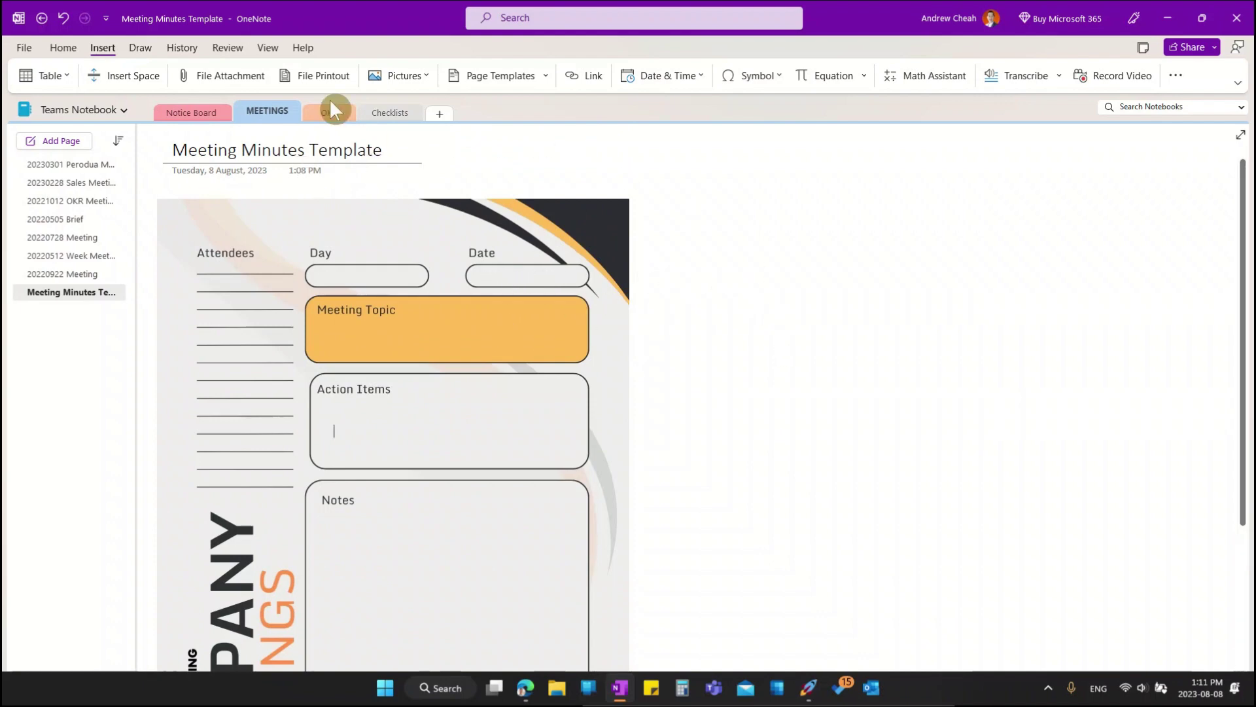
# Enter "Wednesday" in the template's Day box and "8 Aug 2023" in its Date box
pyautogui.click(268, 47)
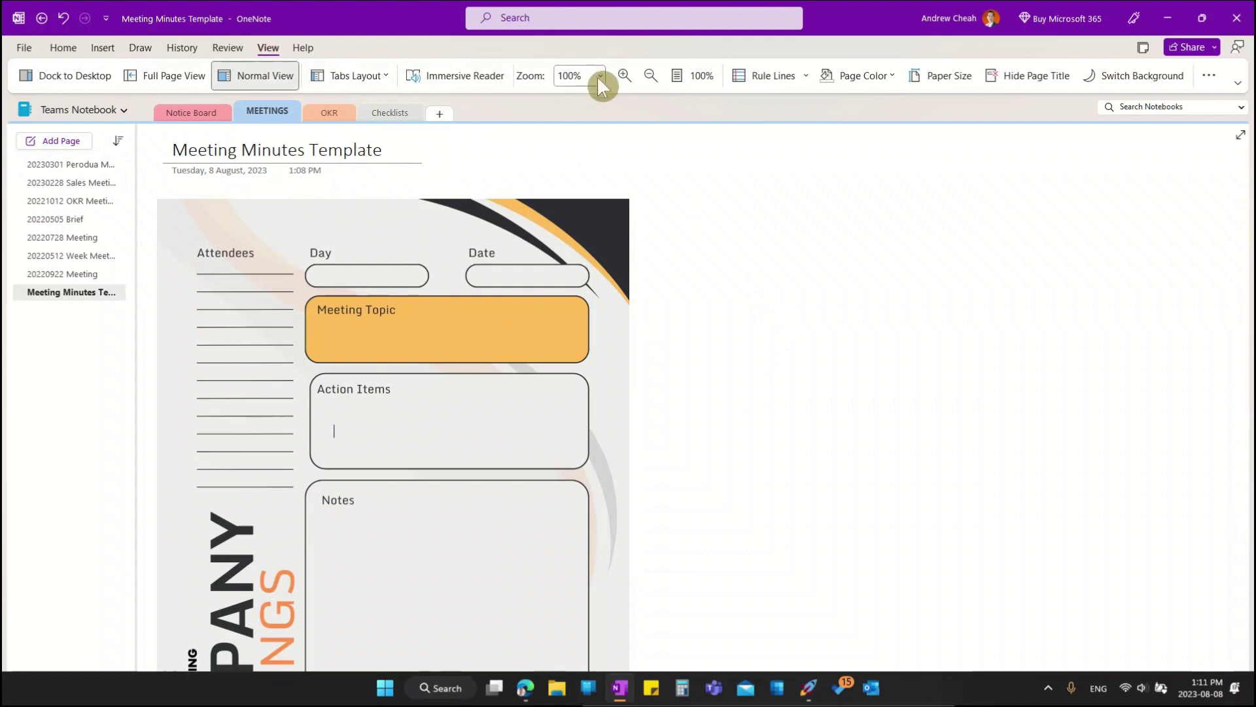
pyautogui.click(623, 76)
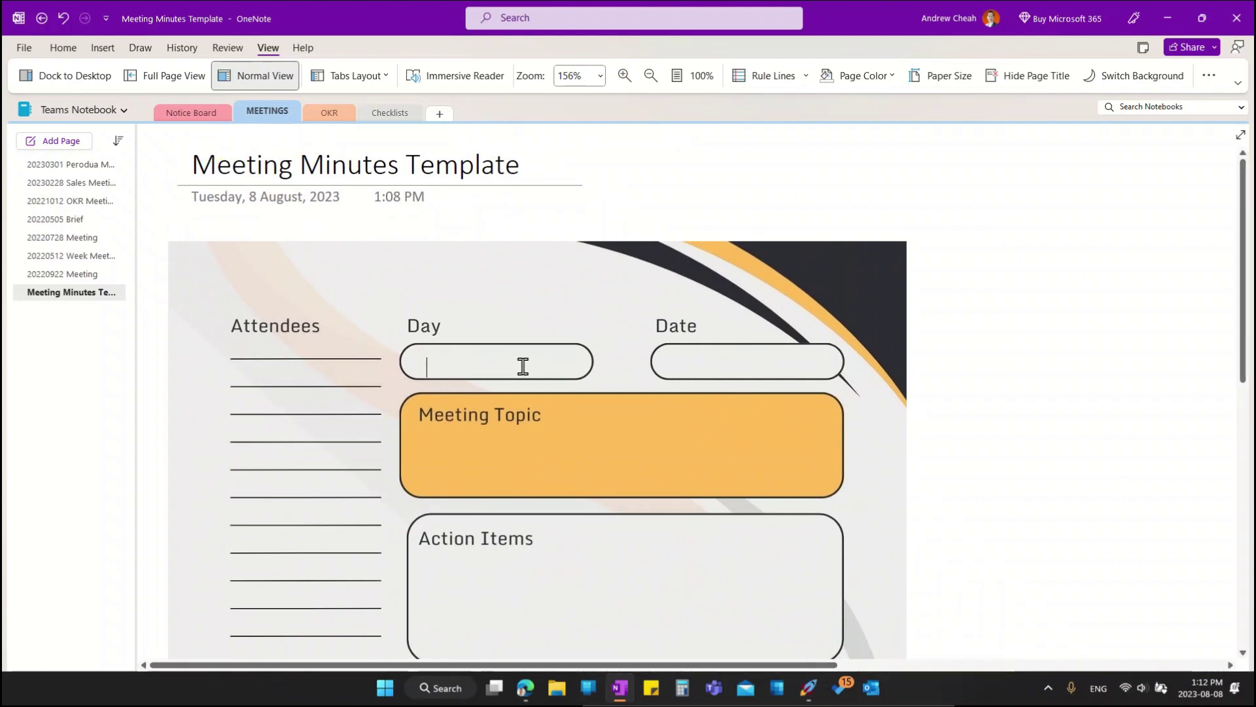
pyautogui.write('Wednesday')
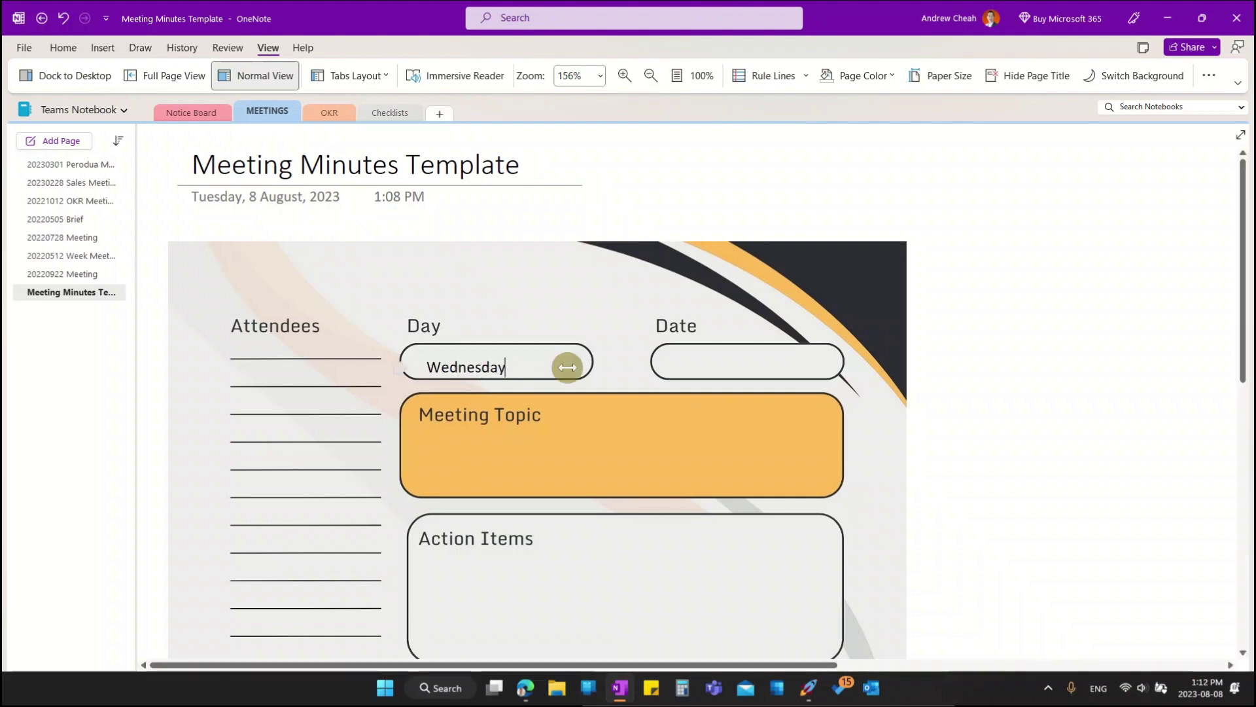
pyautogui.click(773, 373)
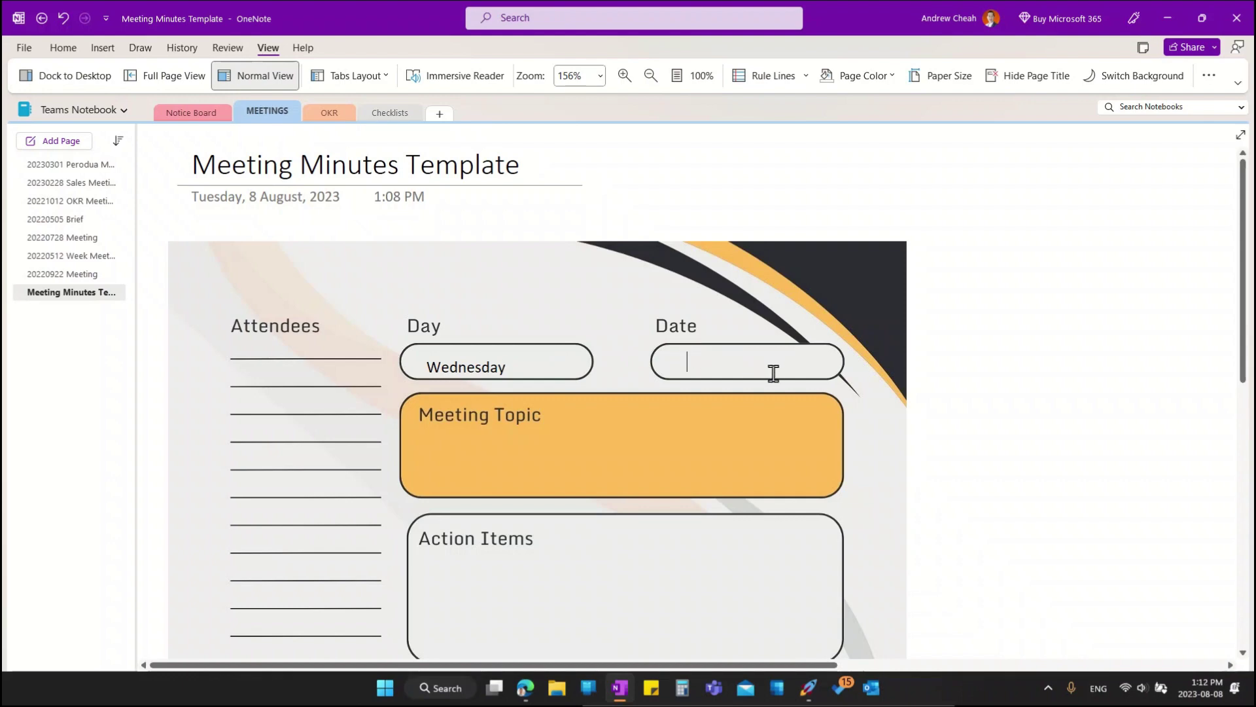
pyautogui.write('8 Aug 20')
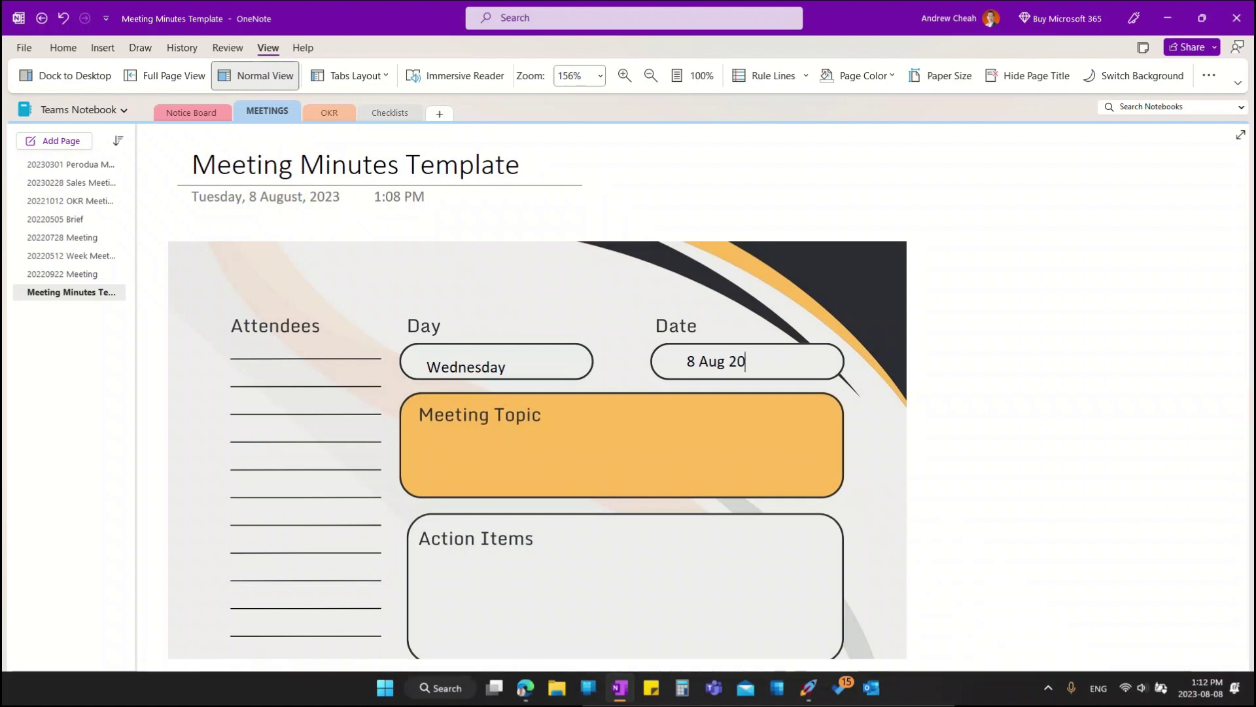
pyautogui.write('23')
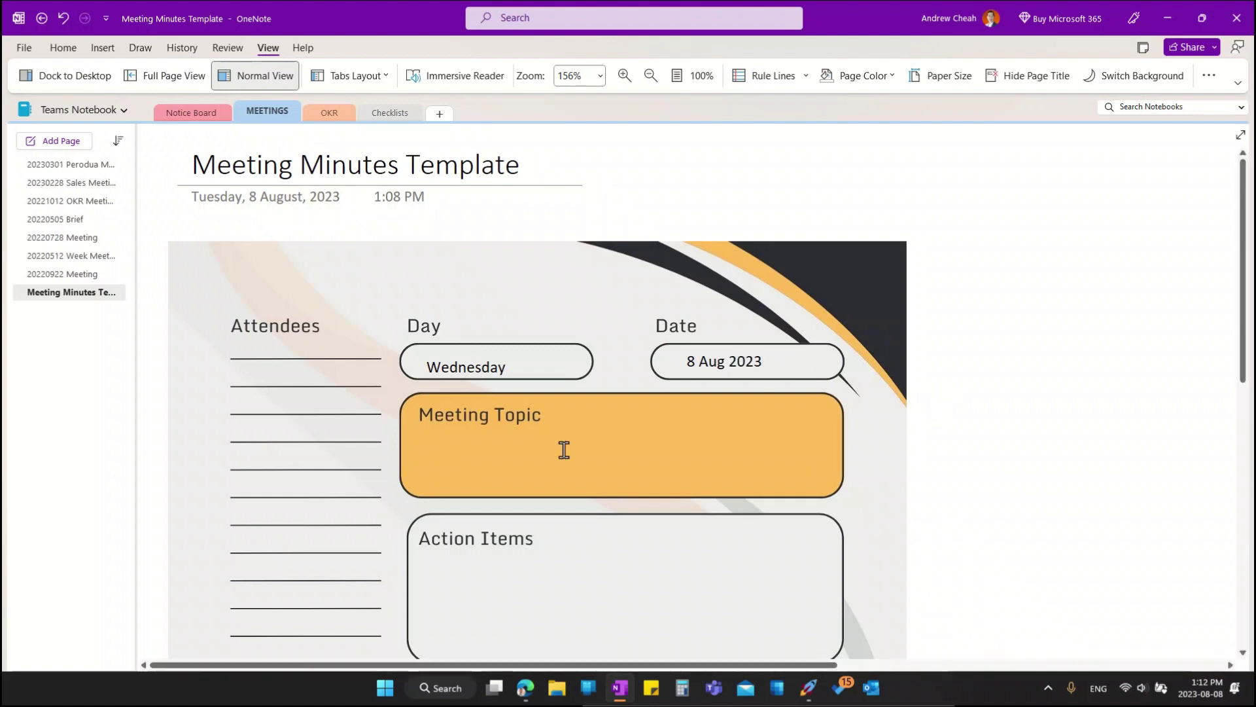
# Handwrite "1. Discuss about xxx" in the Meeting Topic box with the black pen
pyautogui.click(429, 443)
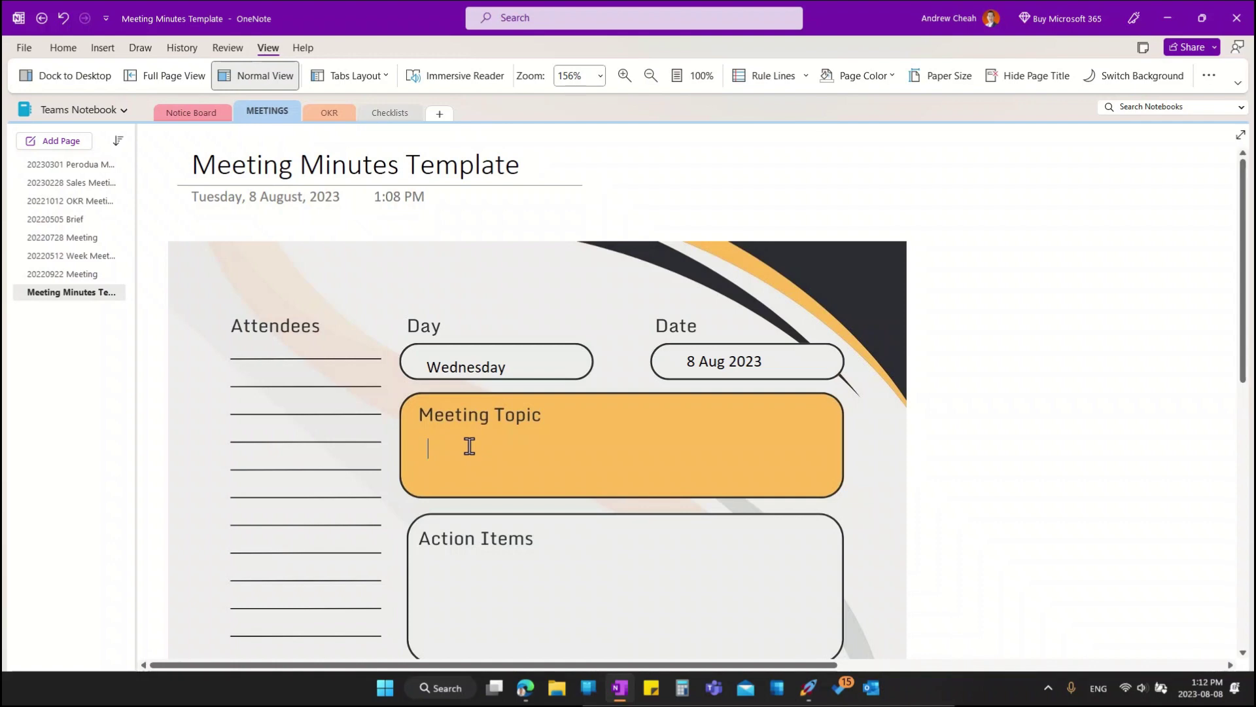
pyautogui.scroll(-3, 715, 472)
pyautogui.scroll(2, 715, 471)
pyautogui.scroll(2, 716, 471)
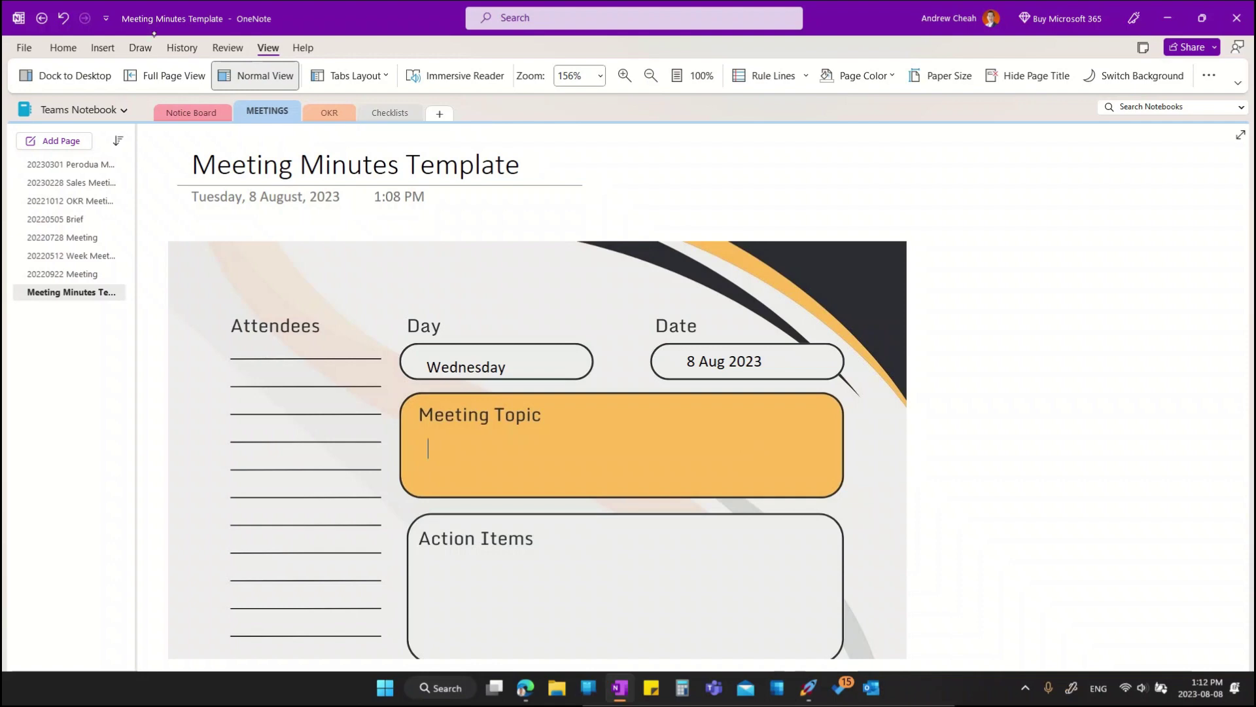
pyautogui.click(140, 47)
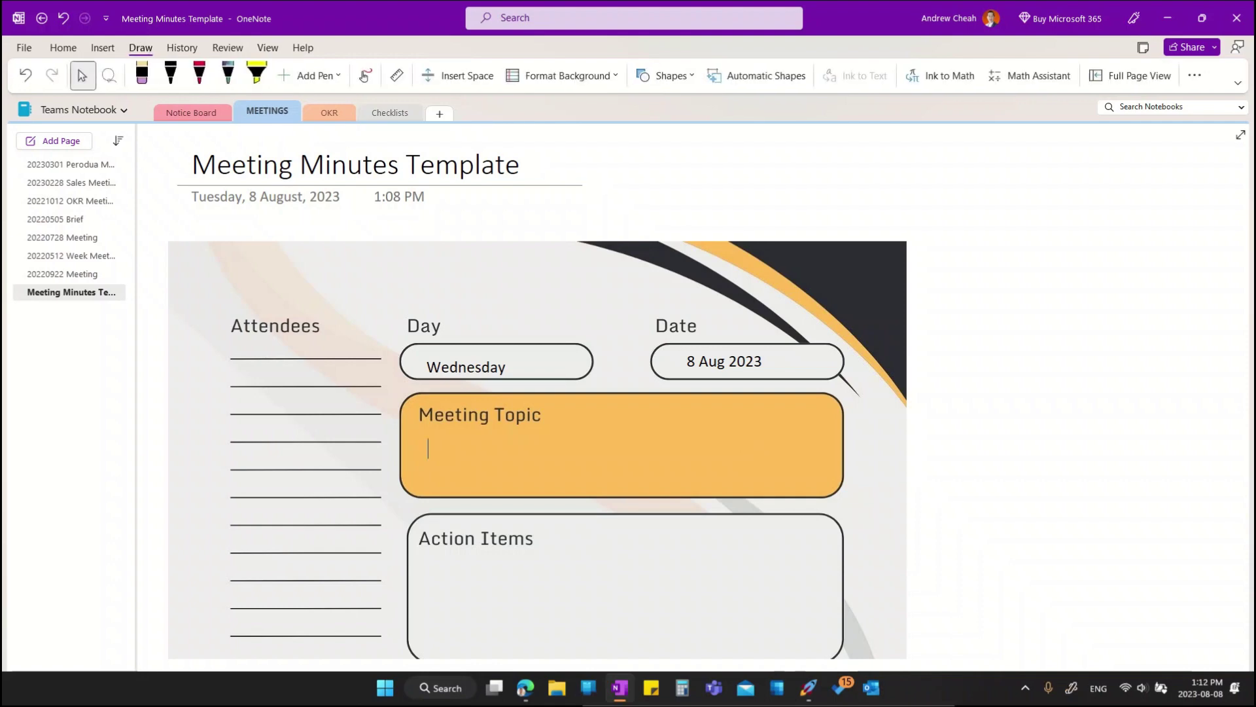
pyautogui.click(170, 73)
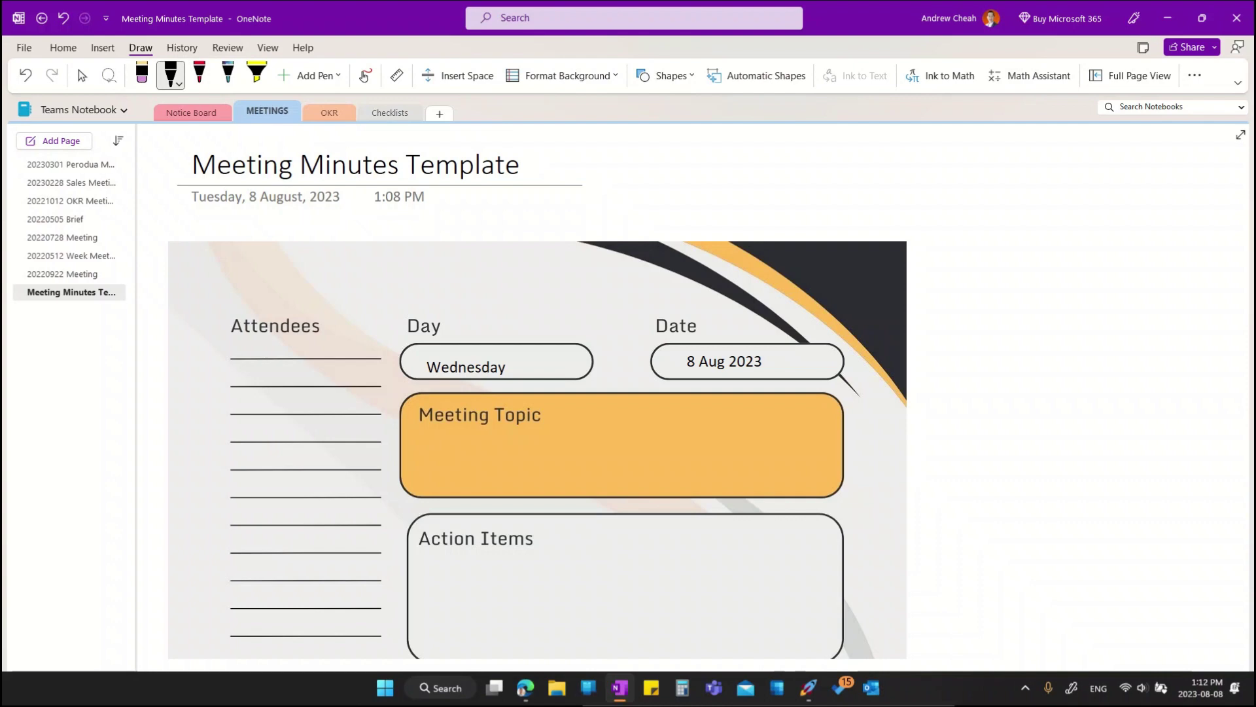
pyautogui.moveTo(424, 429); pyautogui.dragTo(426, 433)
pyautogui.moveTo(461, 427)
pyautogui.mouseDown()
pyautogui.moveTo(457, 451)
pyautogui.moveTo(468, 450)
pyautogui.mouseUp()
pyautogui.moveTo(480, 432)
pyautogui.mouseDown()
pyautogui.moveTo(486, 448)
pyautogui.moveTo(505, 440)
pyautogui.mouseUp()
pyautogui.moveTo(520, 437); pyautogui.dragTo(593, 439)
pyautogui.moveTo(619, 402)
pyautogui.mouseDown()
pyautogui.moveTo(615, 434)
pyautogui.moveTo(632, 440)
pyautogui.mouseUp()
pyautogui.moveTo(635, 433)
pyautogui.mouseDown()
pyautogui.moveTo(671, 424)
pyautogui.moveTo(686, 439)
pyautogui.mouseUp()
pyautogui.moveTo(665, 428)
pyautogui.mouseDown()
pyautogui.moveTo(699, 421)
pyautogui.moveTo(722, 440)
pyautogui.moveTo(708, 440)
pyautogui.mouseUp()
pyautogui.moveTo(750, 416)
pyautogui.mouseDown()
pyautogui.moveTo(734, 443)
pyautogui.moveTo(755, 431)
pyautogui.mouseUp()
pyautogui.moveTo(764, 417)
pyautogui.mouseDown()
pyautogui.moveTo(781, 433)
pyautogui.moveTo(759, 435)
pyautogui.mouseUp()
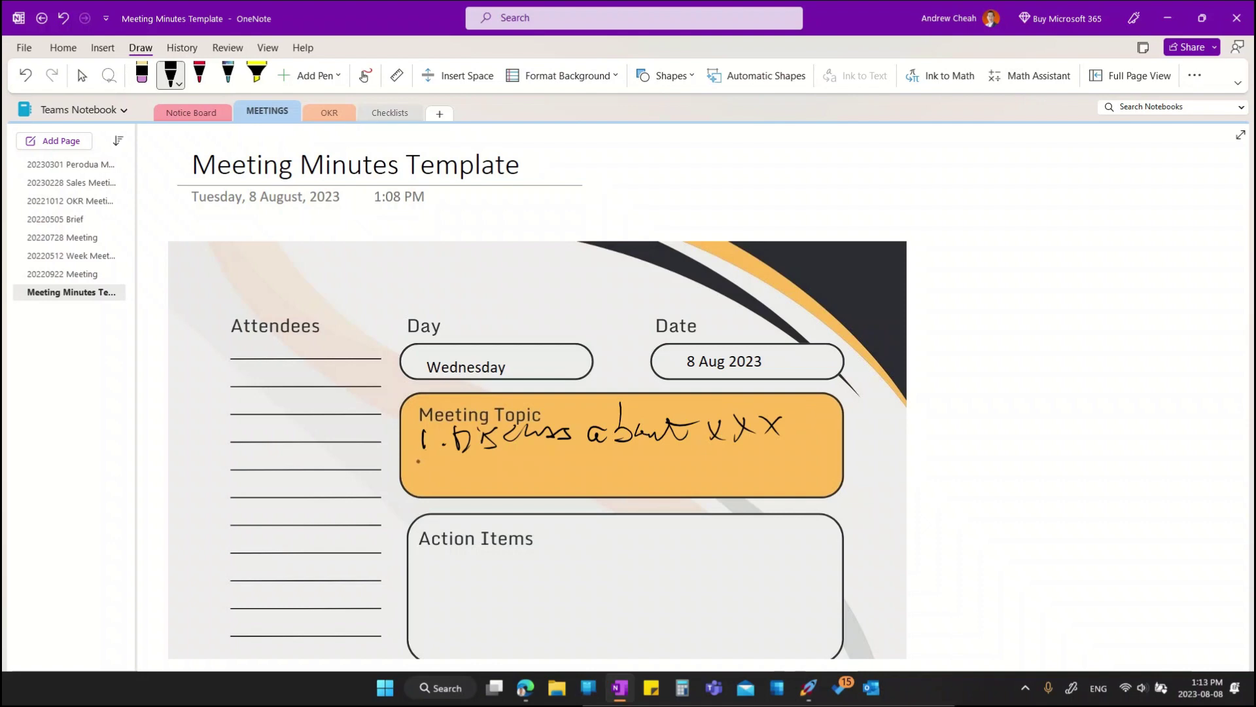
# Handwrite "2. problem about" as a second line in the Meeting Topic box and stop inking
pyautogui.moveTo(419, 454); pyautogui.dragTo(433, 478)
pyautogui.moveTo(460, 462); pyautogui.dragTo(595, 467)
pyautogui.moveTo(599, 447); pyautogui.dragTo(601, 469)
pyautogui.moveTo(593, 462); pyautogui.dragTo(654, 466)
pyautogui.moveTo(641, 458); pyautogui.dragTo(676, 450)
pyautogui.press('Escape')
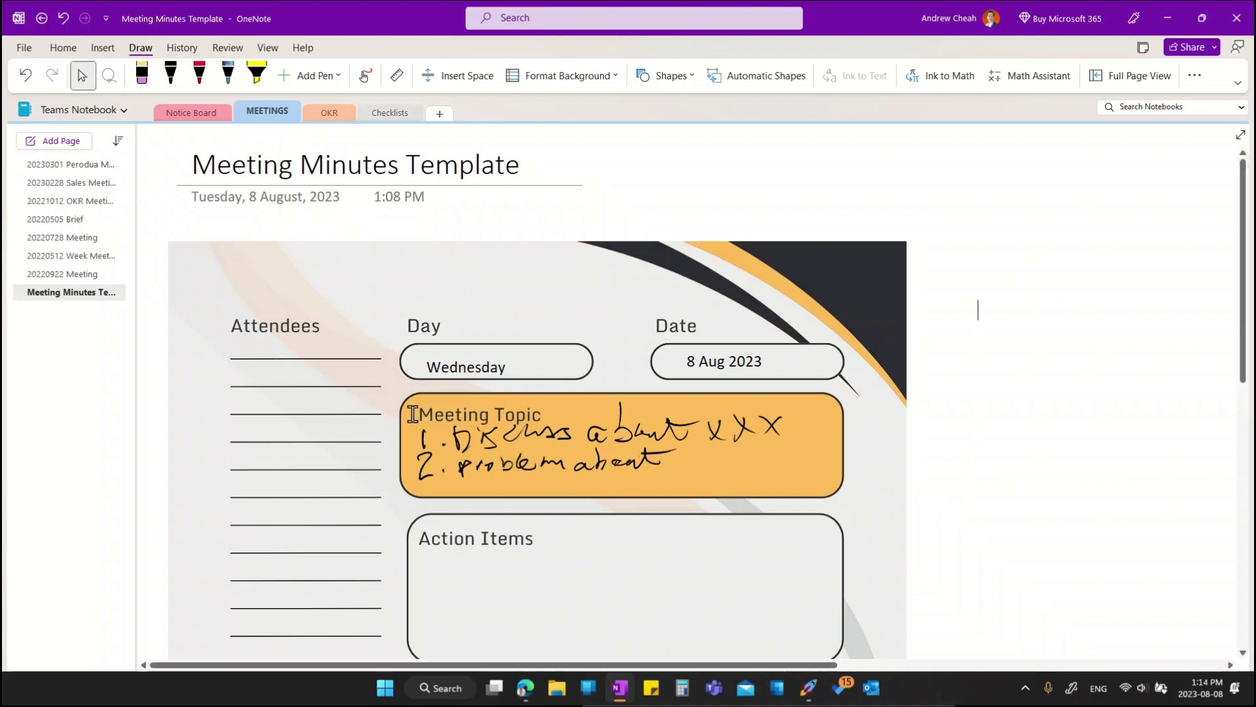
# Convert the handwritten number 2 in the Meeting Topic box to text
pyautogui.click(439, 475)
pyautogui.hotkey('ctrl', 'a')
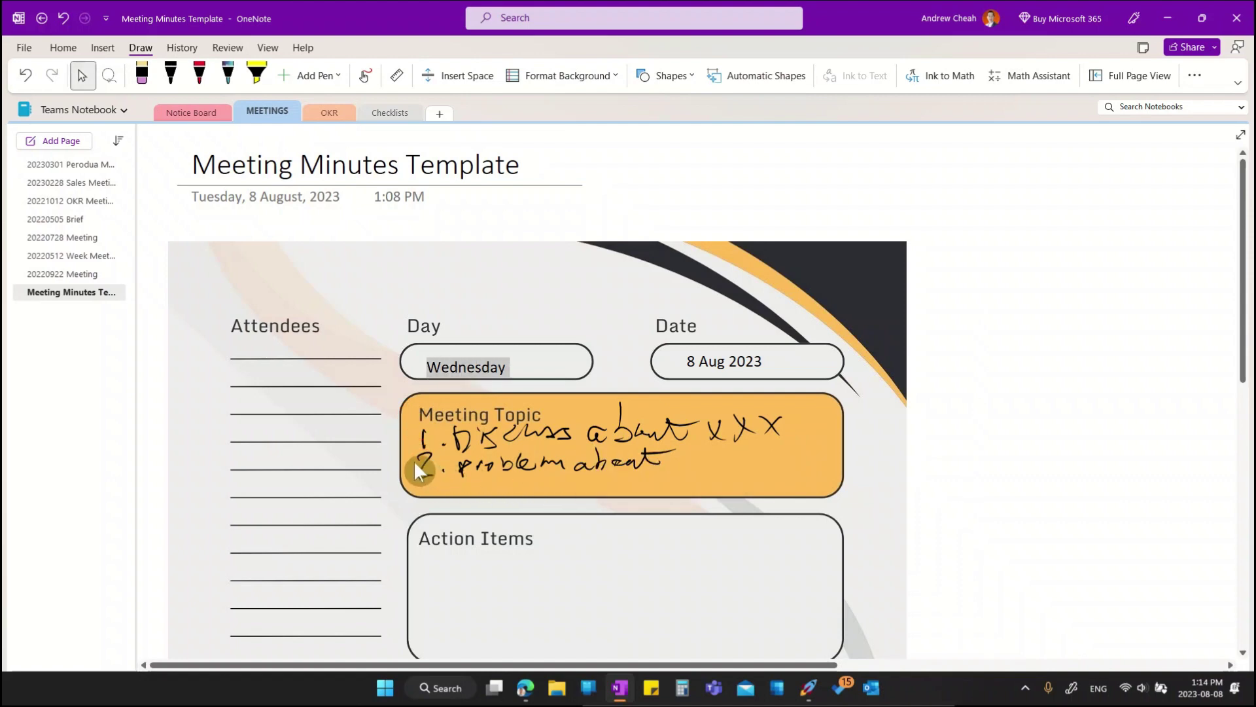
pyautogui.click(410, 452)
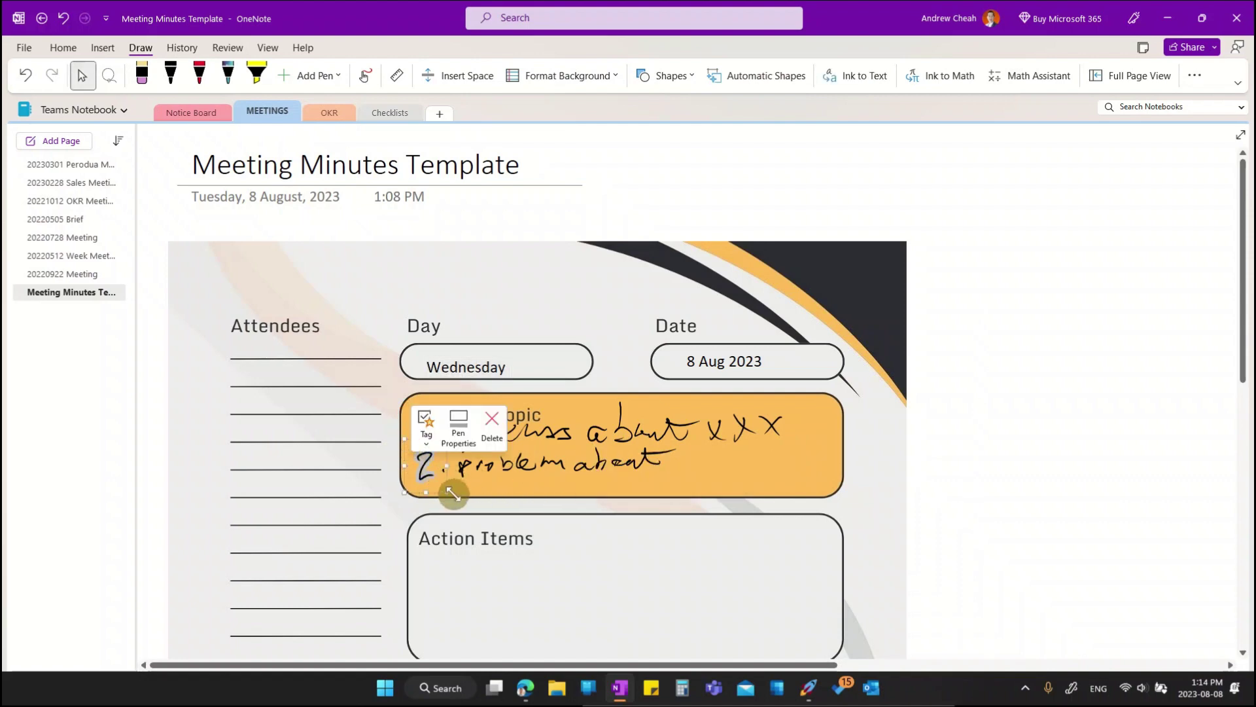
pyautogui.rightClick(422, 471)
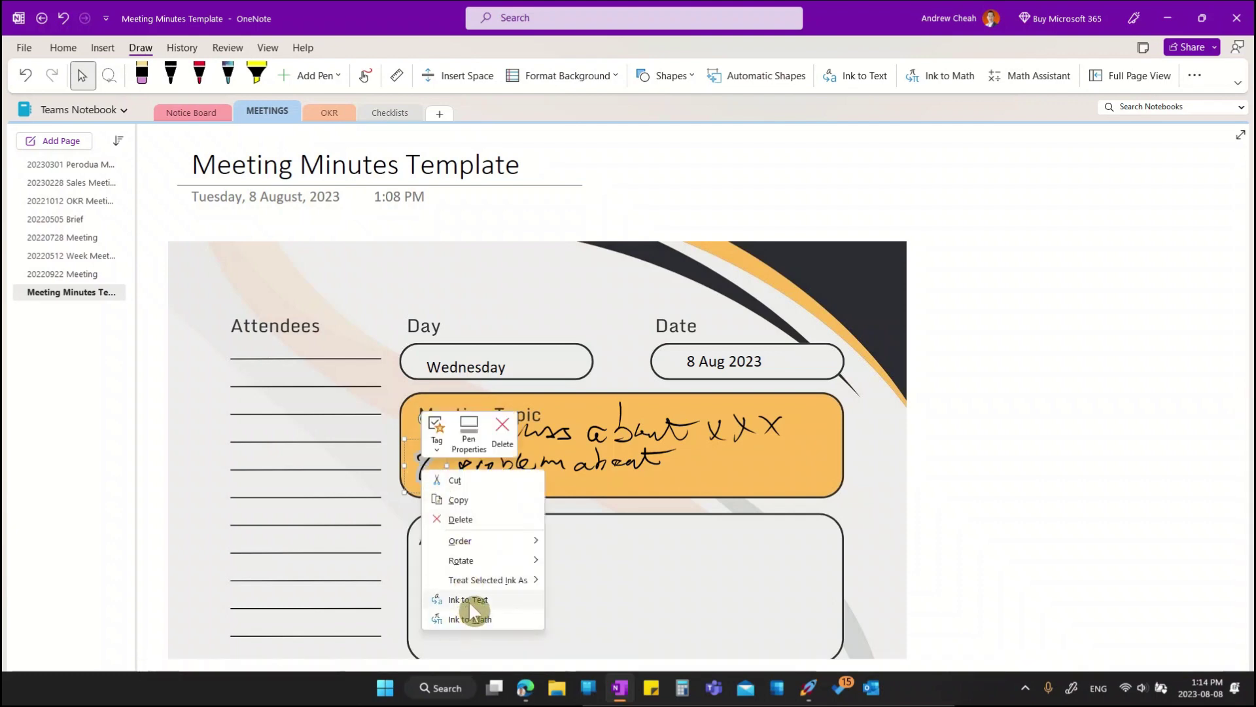
pyautogui.click(485, 598)
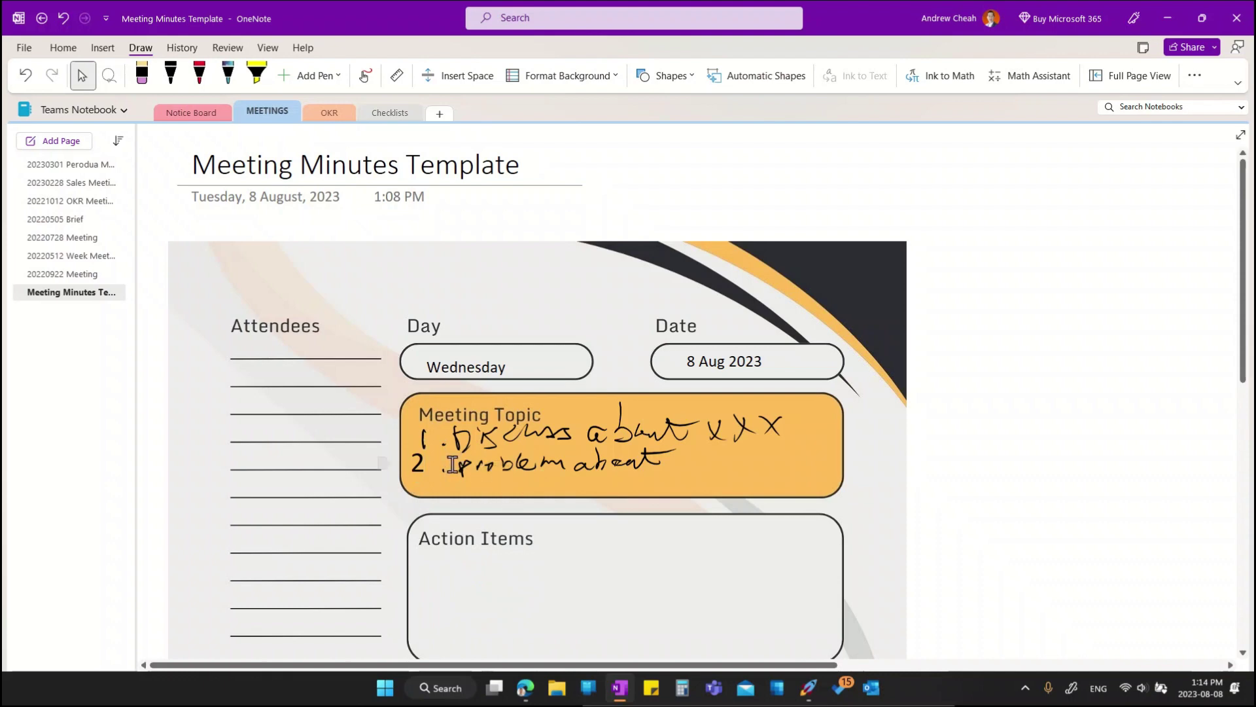
pyautogui.click(508, 464)
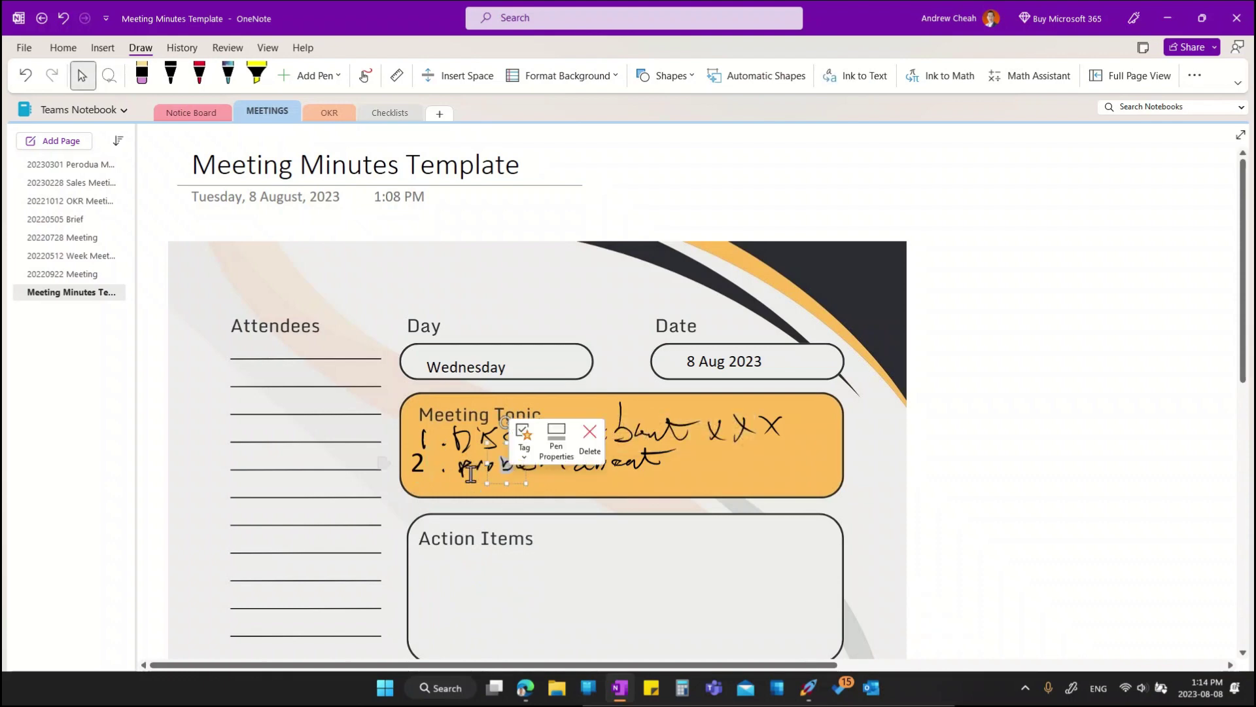
pyautogui.click(436, 458)
# Add a numbered list under Action Items with the entries "Fskfljsk lsjfklsklg", "Ksdjfkjs" and "fsdjkf"
pyautogui.scroll(-3, 838, 581)
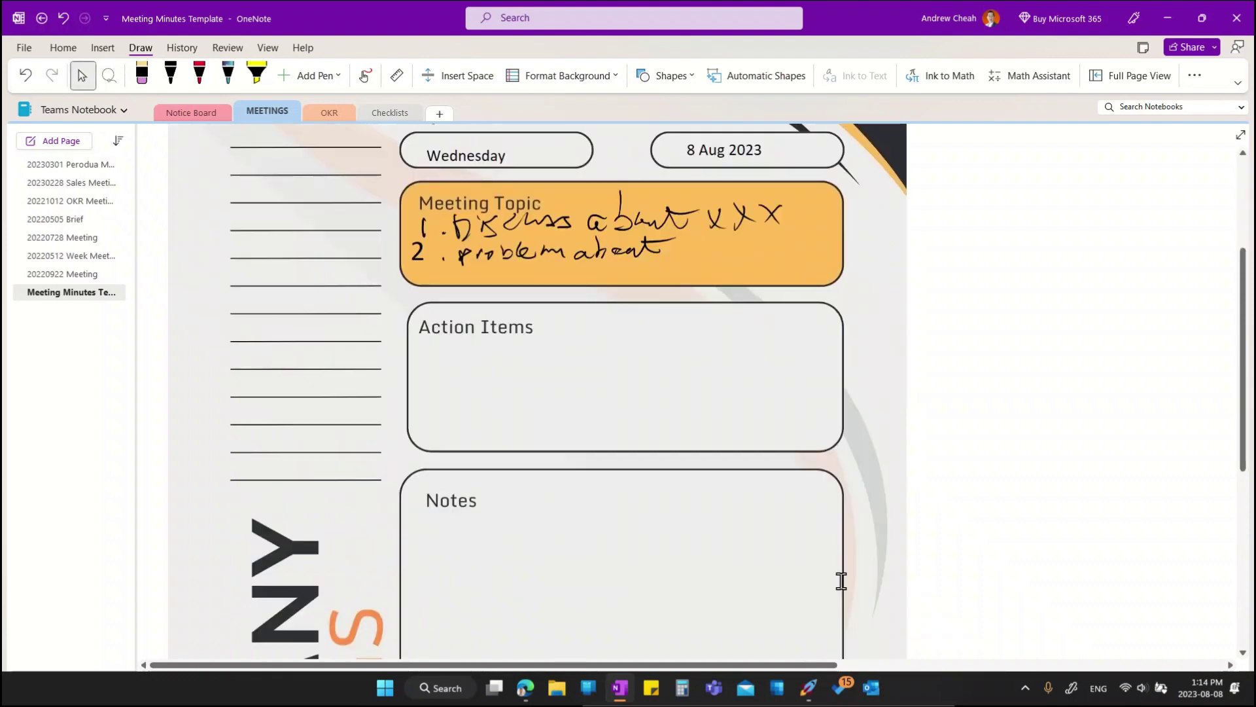
pyautogui.scroll(2, 841, 580)
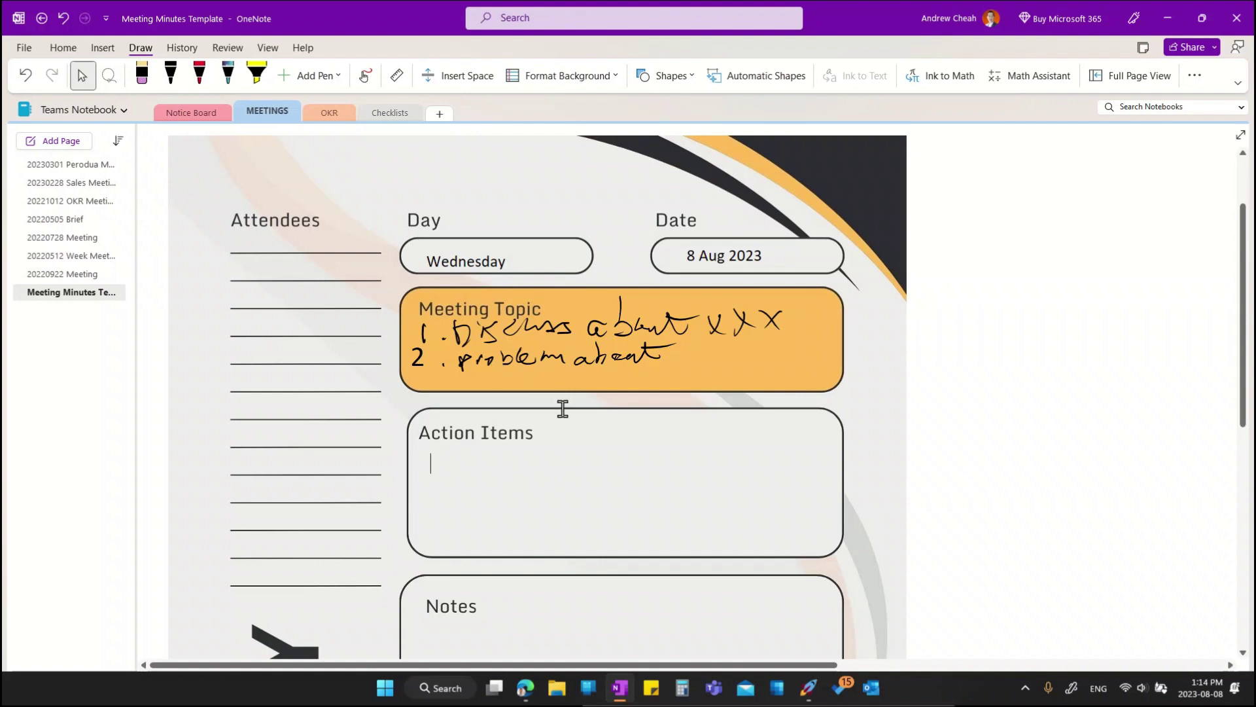
pyautogui.write('1. Eskflisk lsjfklsklg')
pyautogui.press('Return')
pyautogui.write('Ksdjfkis')
pyautogui.press('Return')
pyautogui.write('fsdjkf')
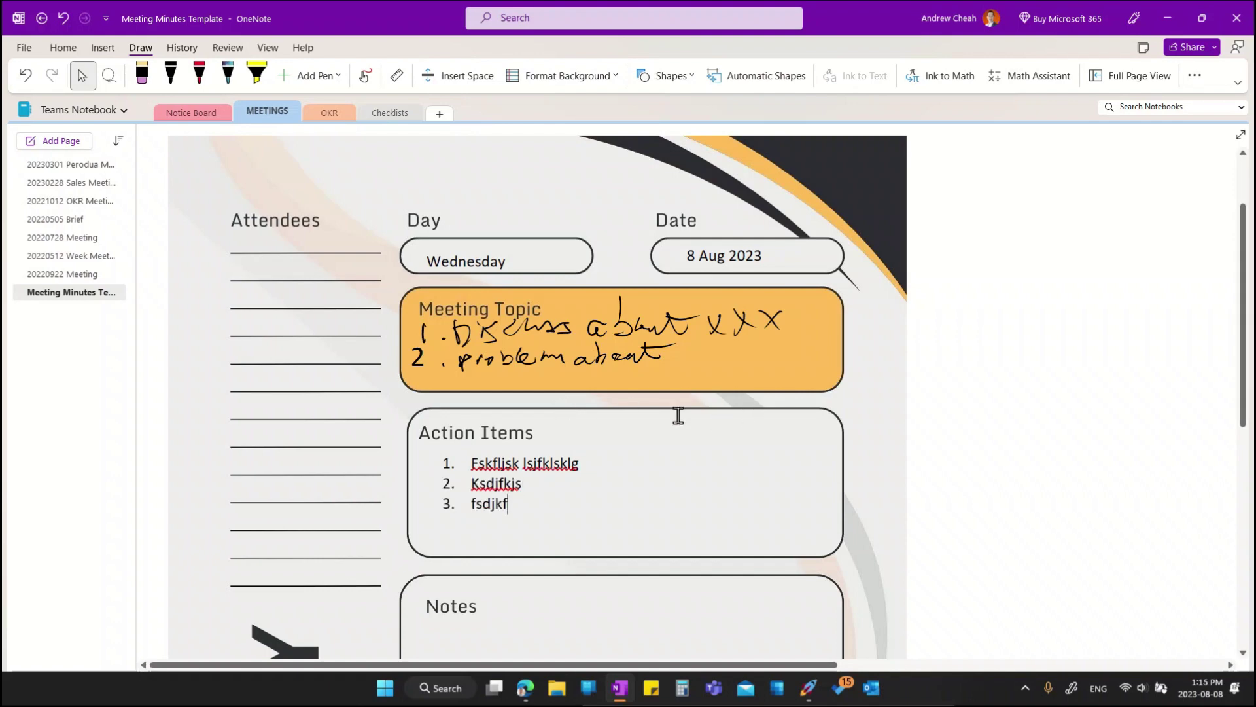
# Enter an attendee's first name on the first line under Attendees
pyautogui.click(247, 247)
pyautogui.write('Andrew')
pyautogui.scroll(3, 337, 288)
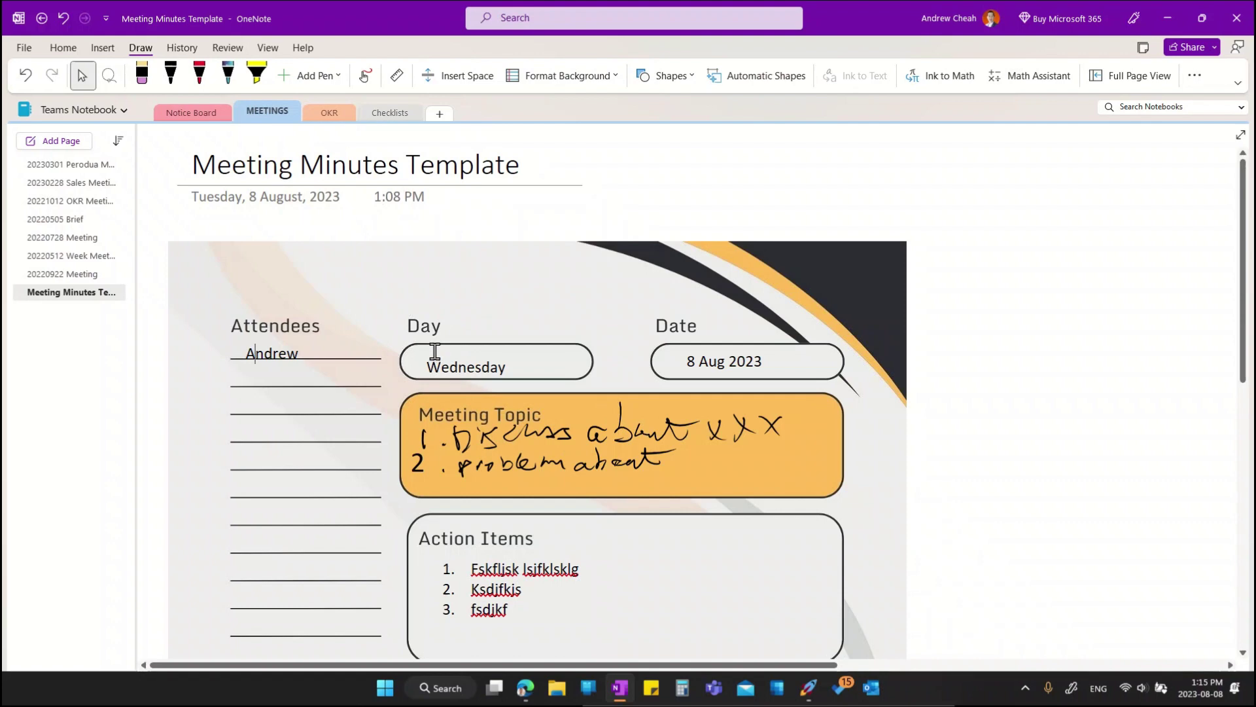
# Delete all the sample typed and handwritten entries from the template page, leaving the background picture
pyautogui.scroll(-10, 583, 555)
pyautogui.scroll(10, 583, 556)
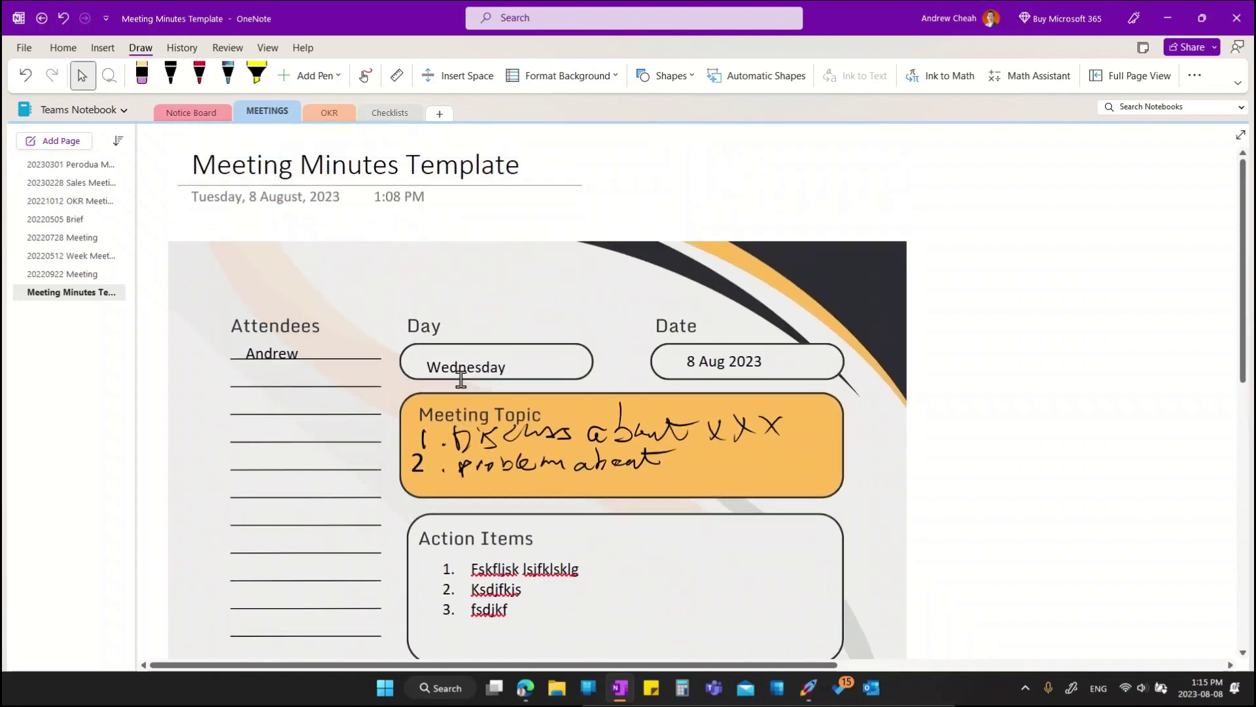
pyautogui.moveTo(196, 288)
pyautogui.mouseDown()
pyautogui.moveTo(345, 425)
pyautogui.moveTo(794, 667)
pyautogui.moveTo(903, 664)
pyautogui.mouseUp()
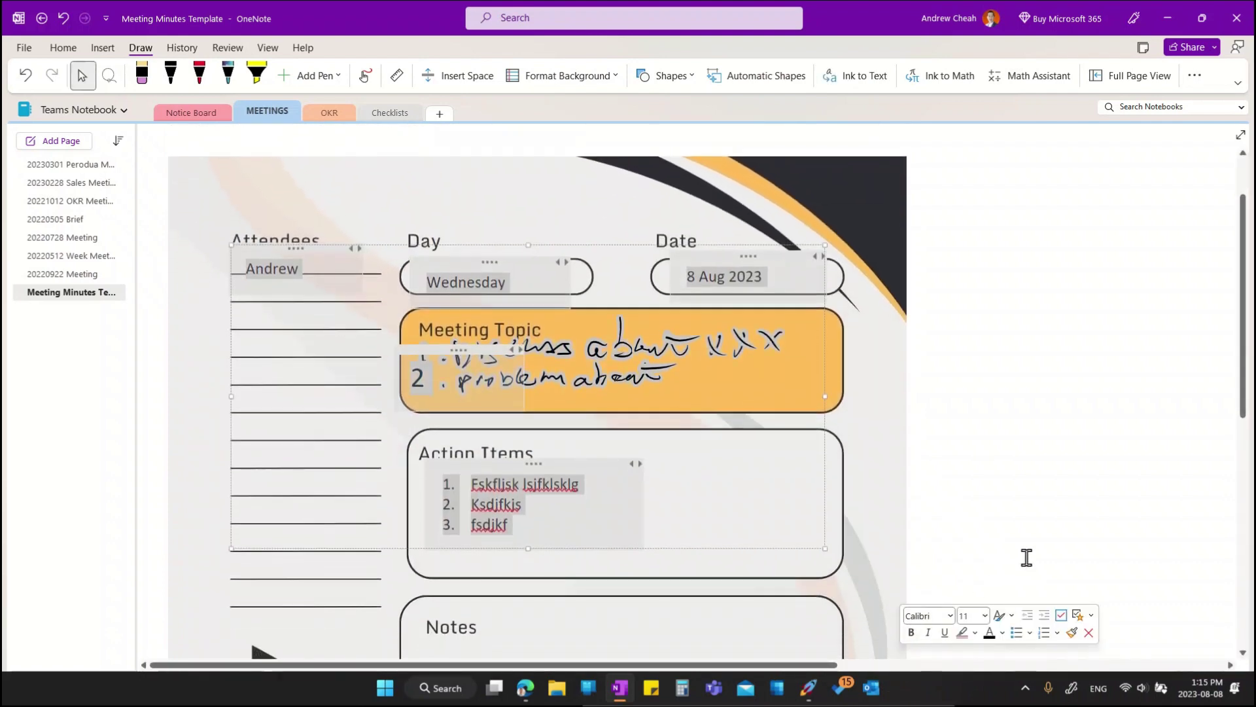
pyautogui.press('Delete')
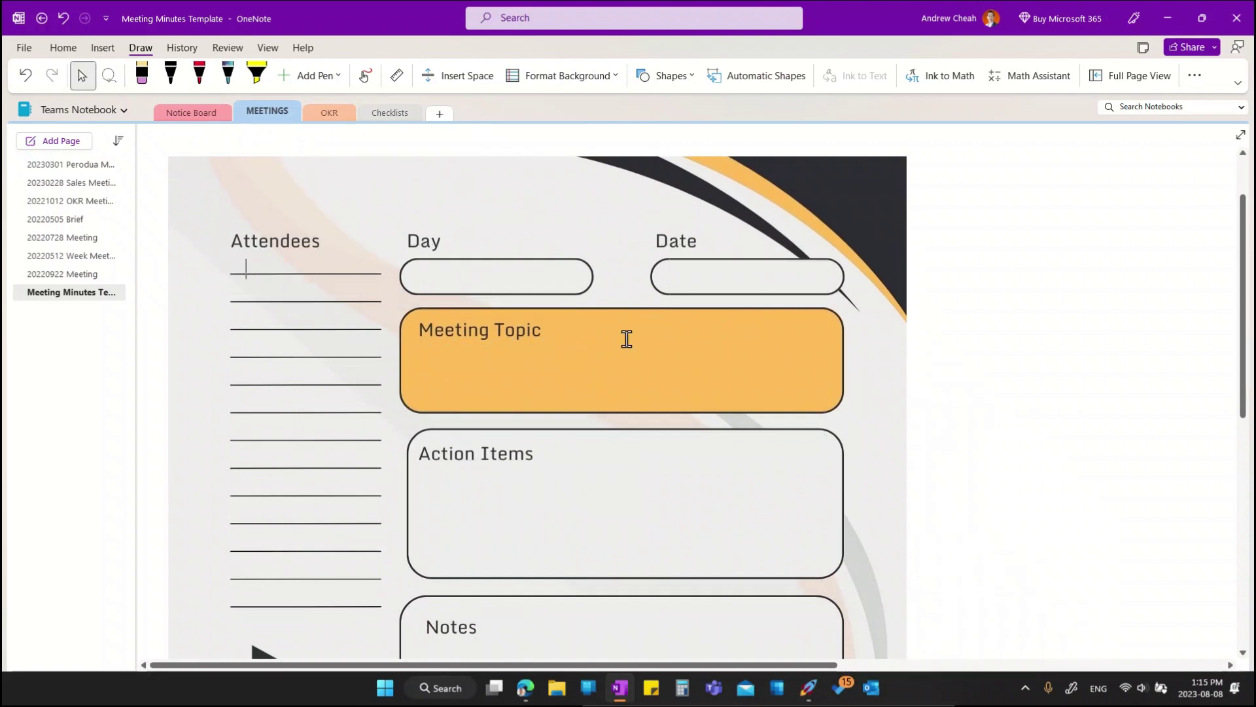
pyautogui.scroll(2, 639, 317)
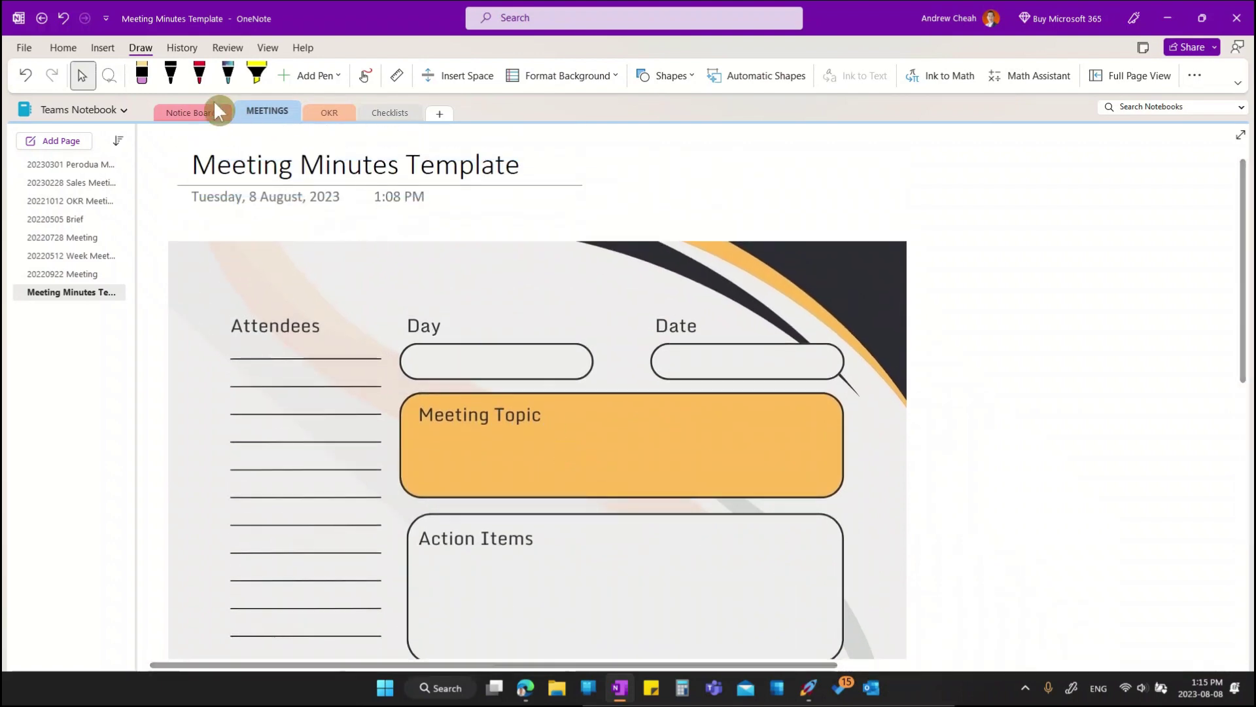
# Save the current page as a page template named "Meeting Minutes1", without making it the section's default
pyautogui.click(105, 44)
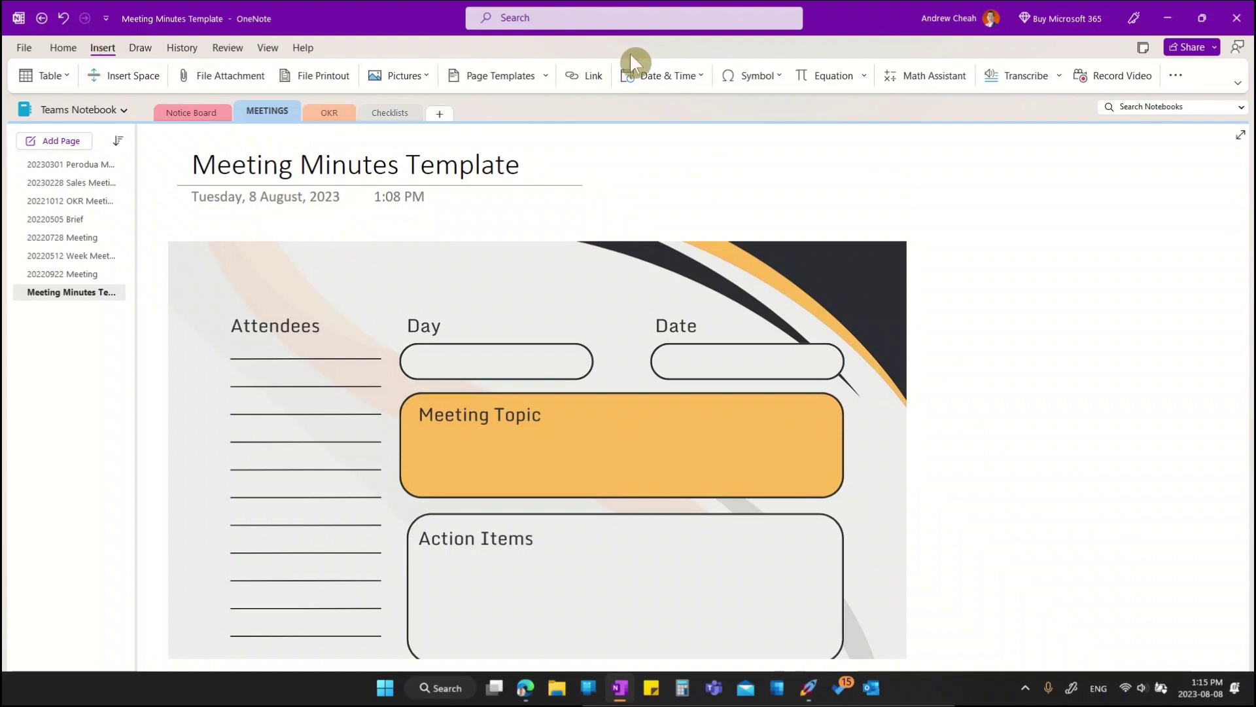
pyautogui.click(497, 75)
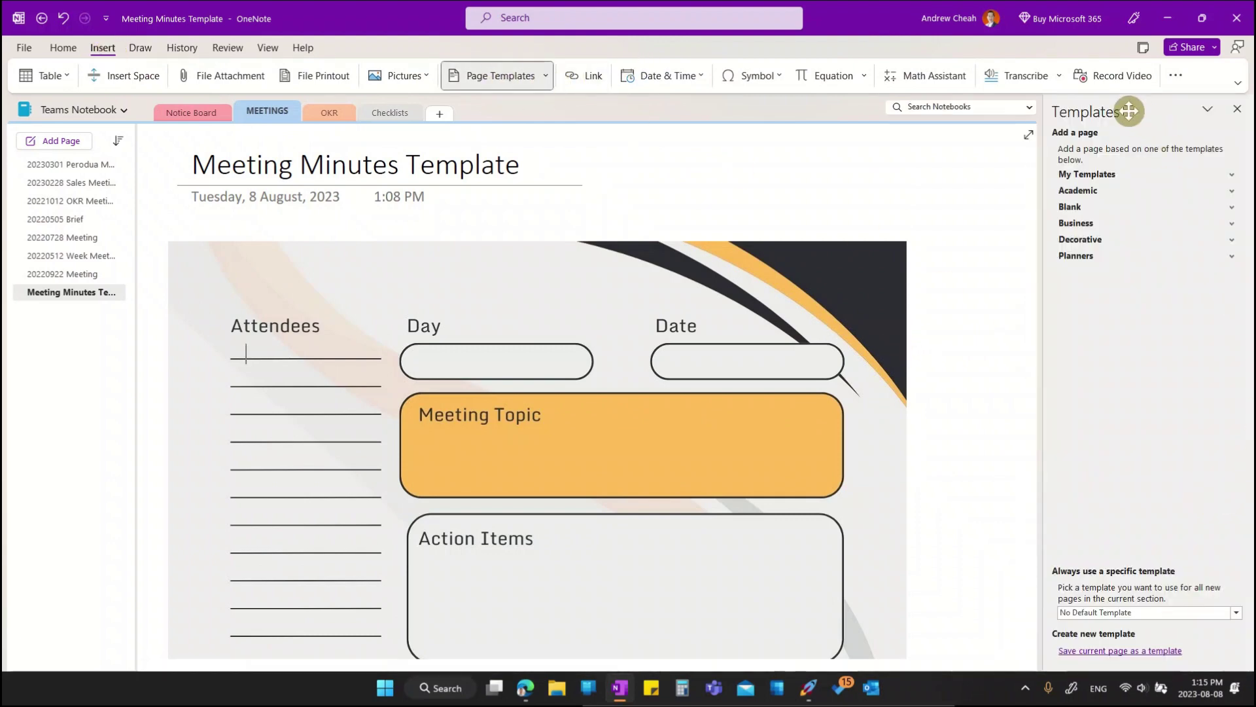
pyautogui.click(1139, 653)
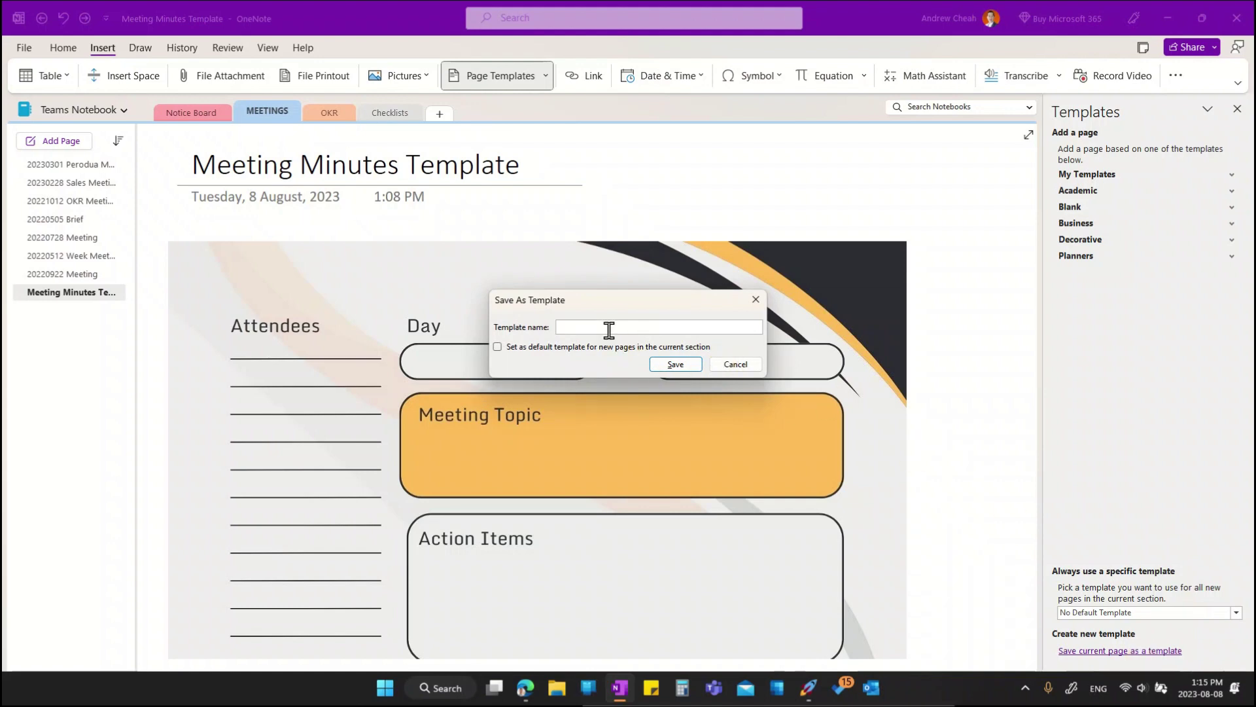
pyautogui.write('Meeting Minutes1')
pyautogui.click(498, 348)
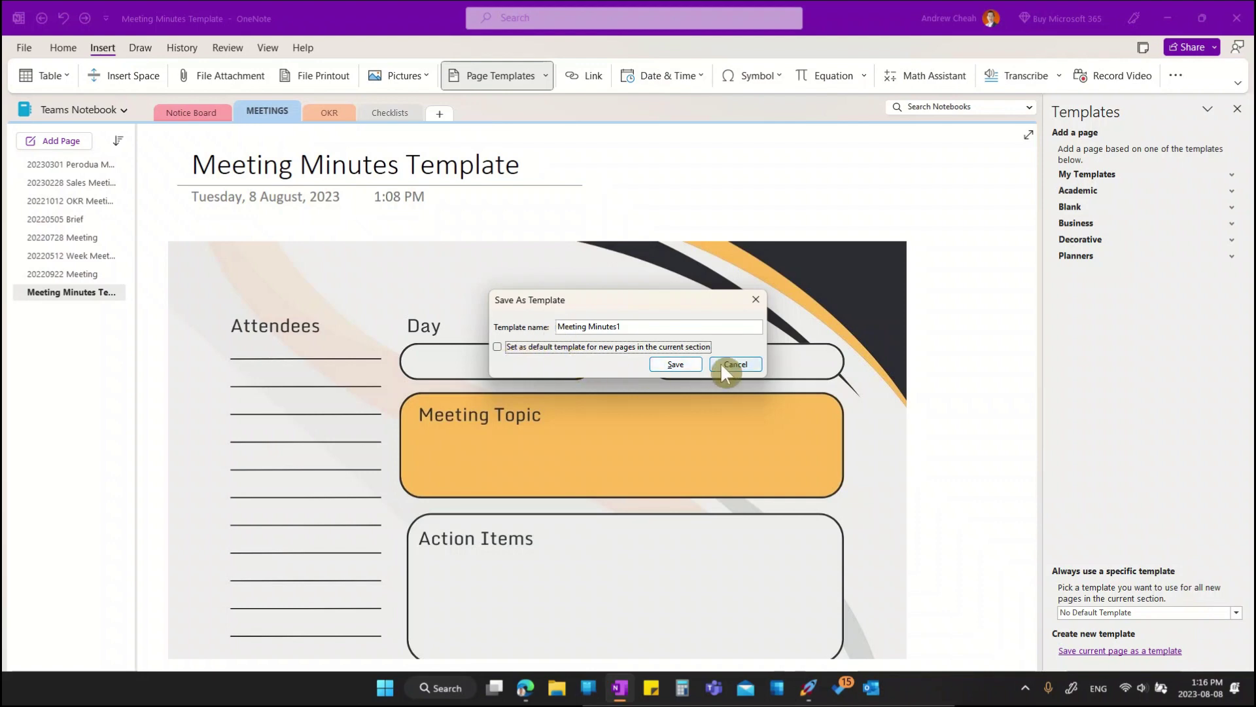
pyautogui.click(678, 364)
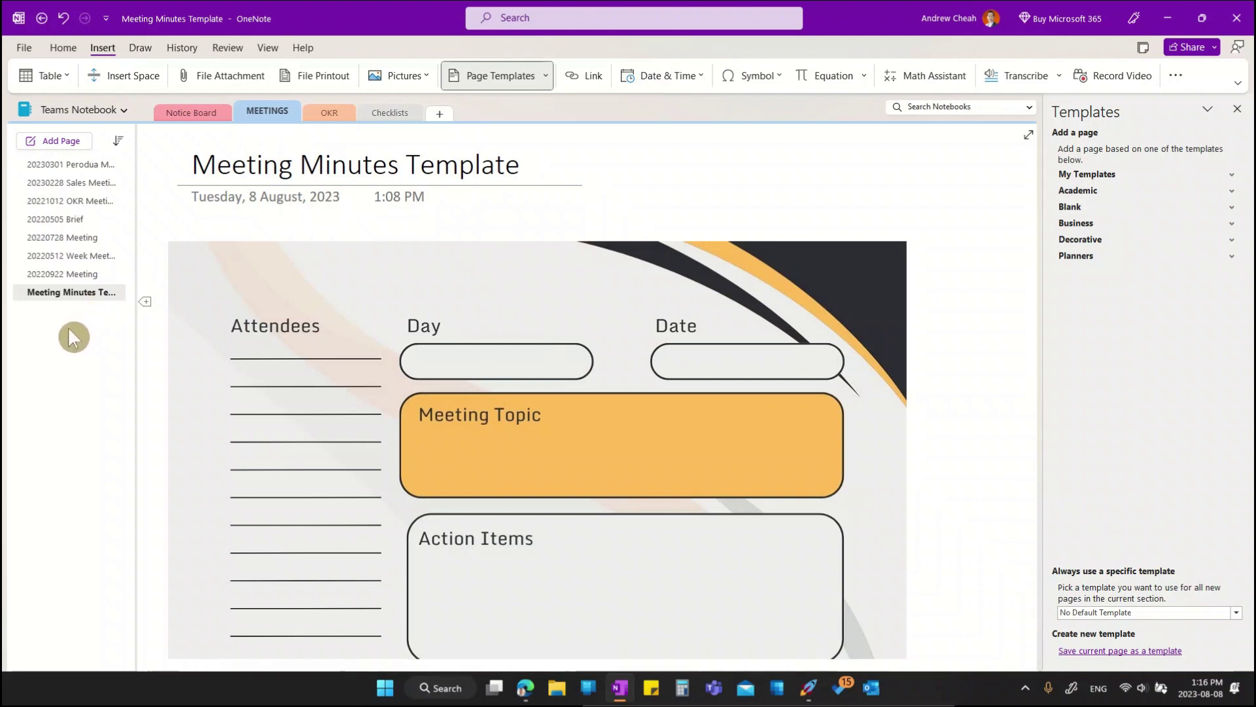
# Add an untitled blank page to the MEETINGS section and delete it
pyautogui.click(68, 142)
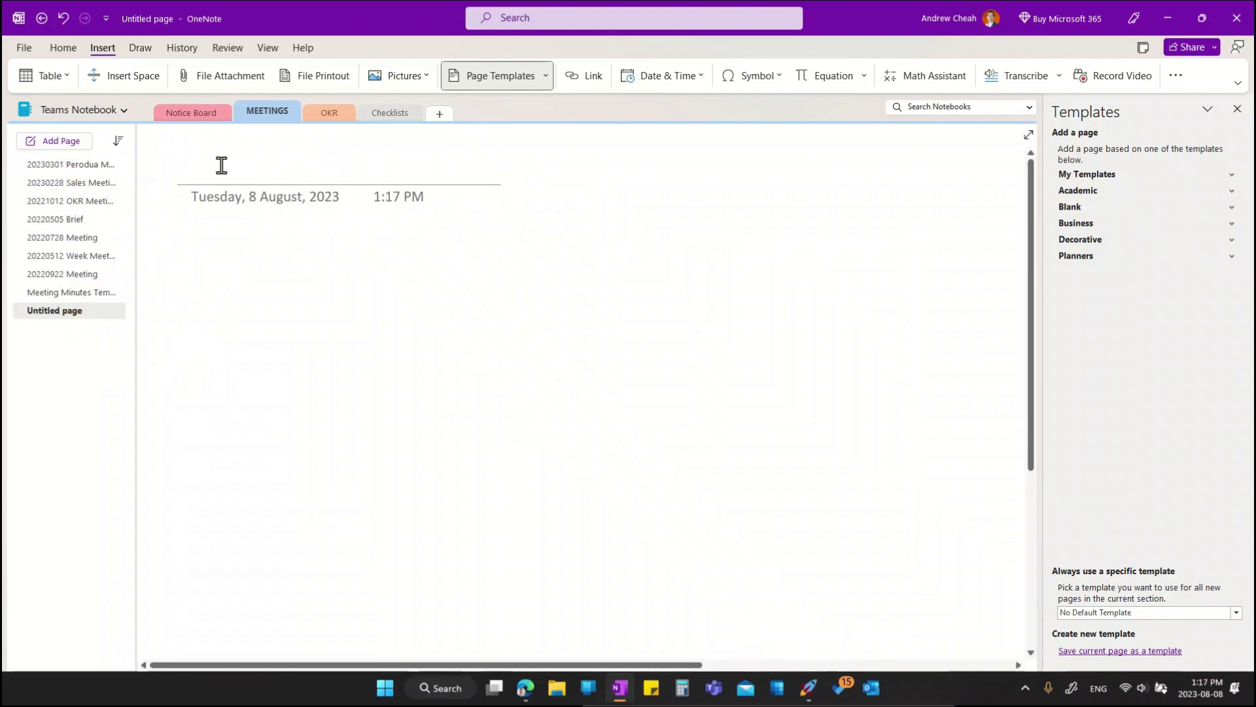
pyautogui.rightClick(70, 311)
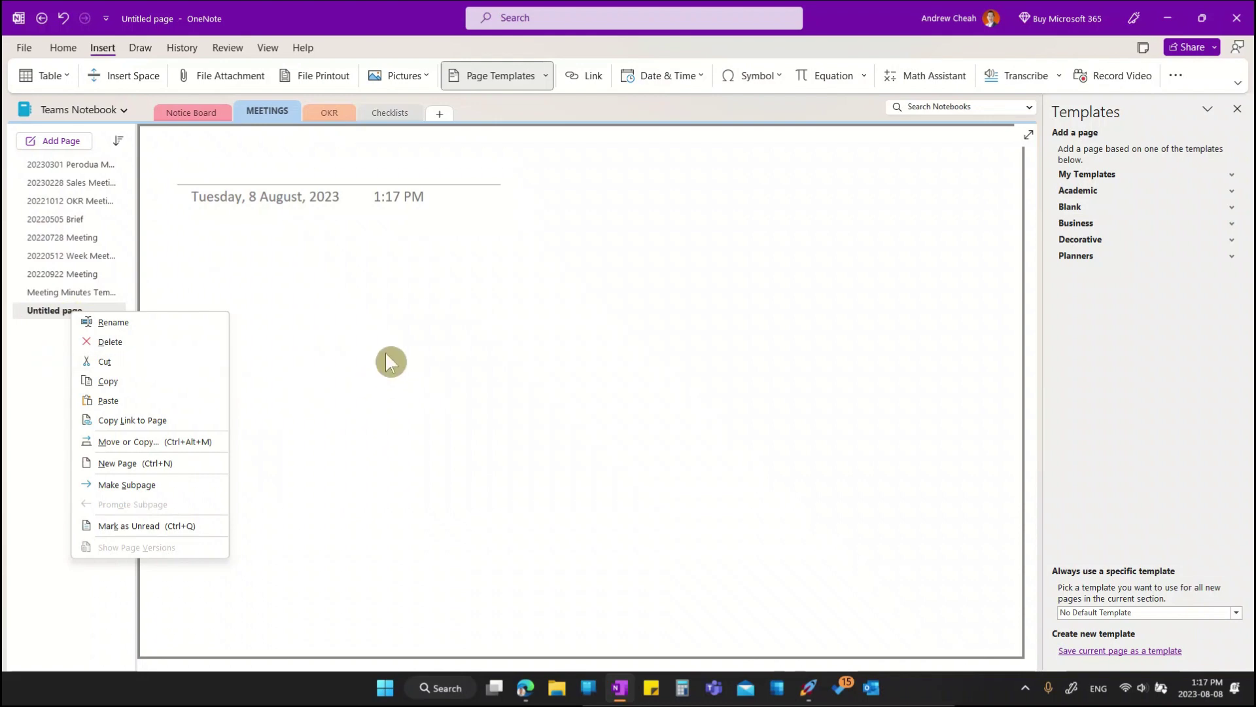
pyautogui.click(150, 348)
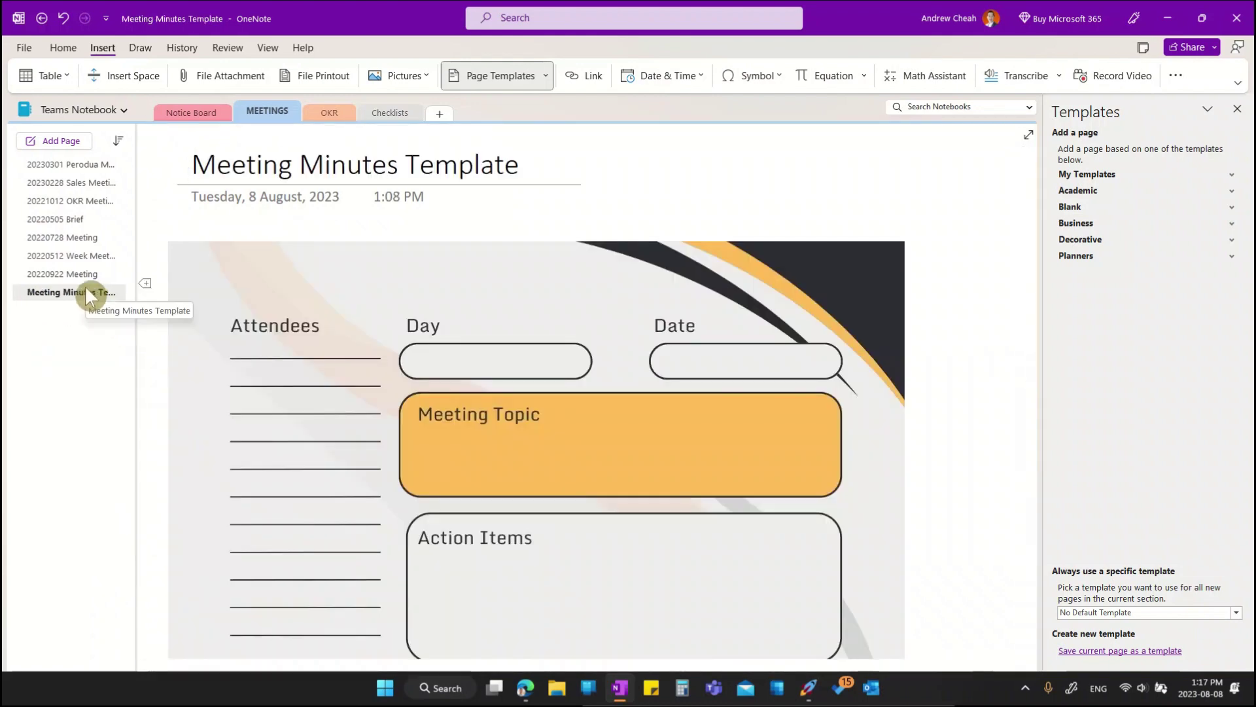
# Add a page based on the Meeting Minutes1 template from My Templates and select its title
pyautogui.click(1238, 110)
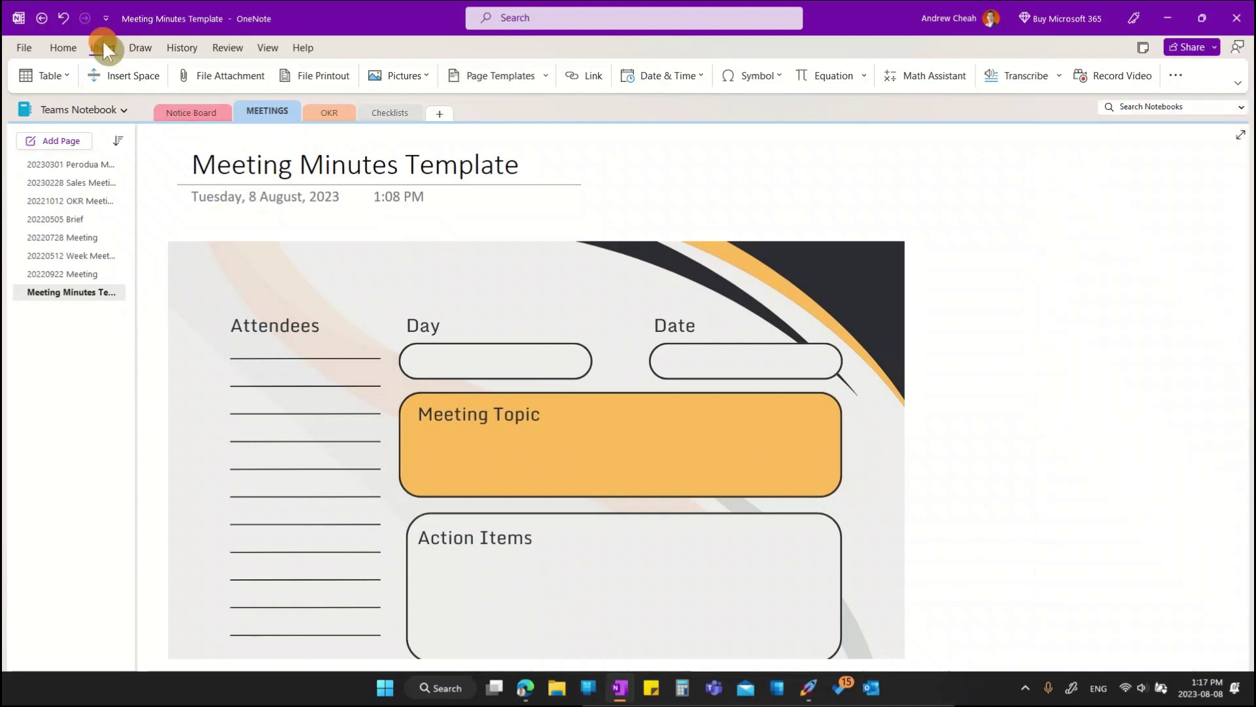
pyautogui.click(545, 75)
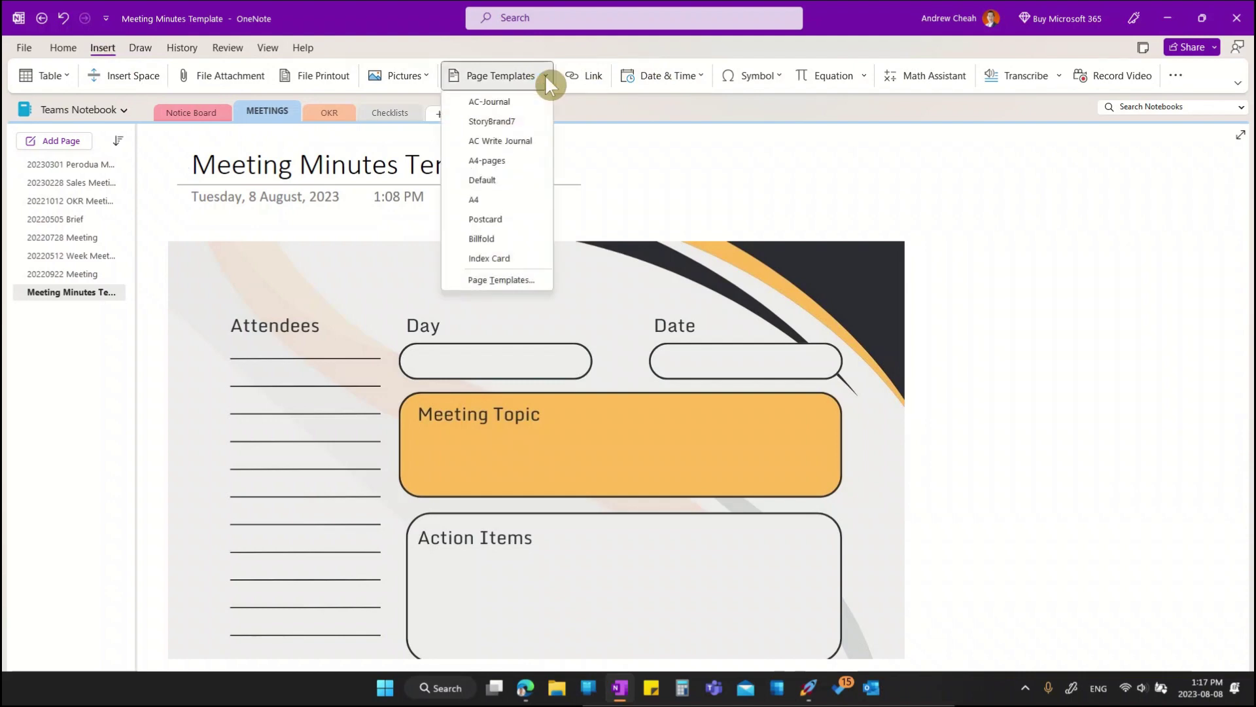
pyautogui.click(510, 75)
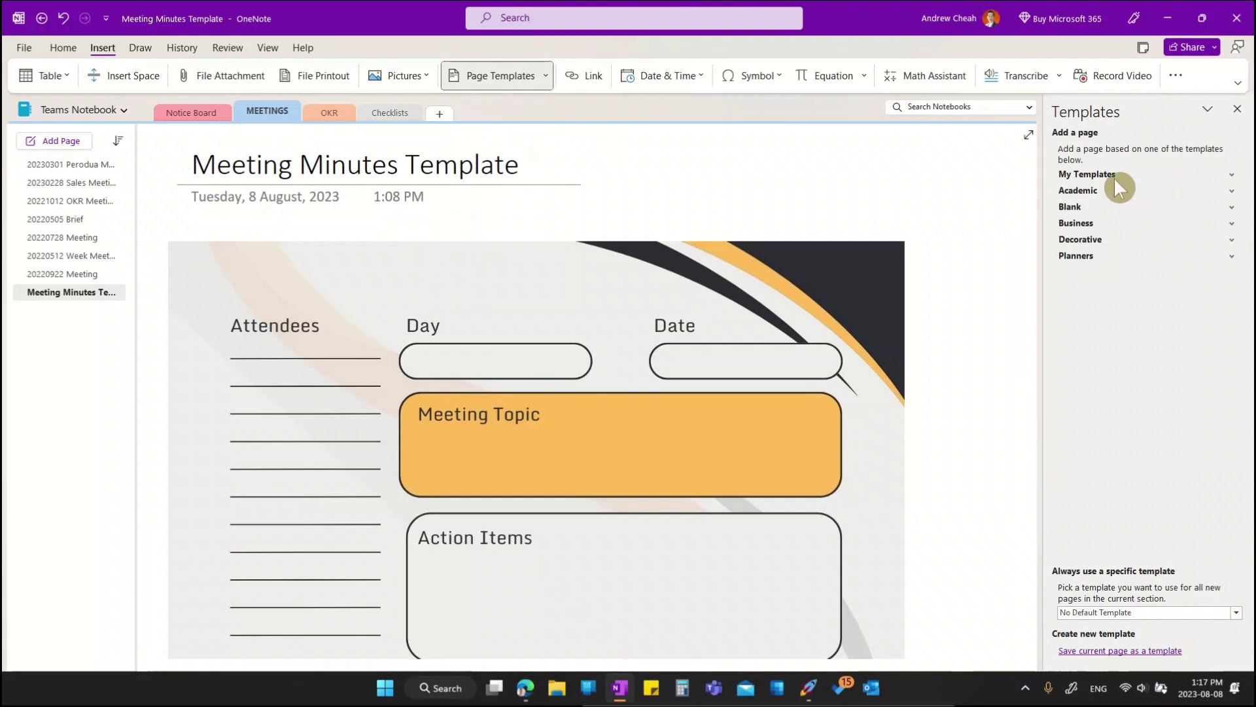
pyautogui.click(1230, 175)
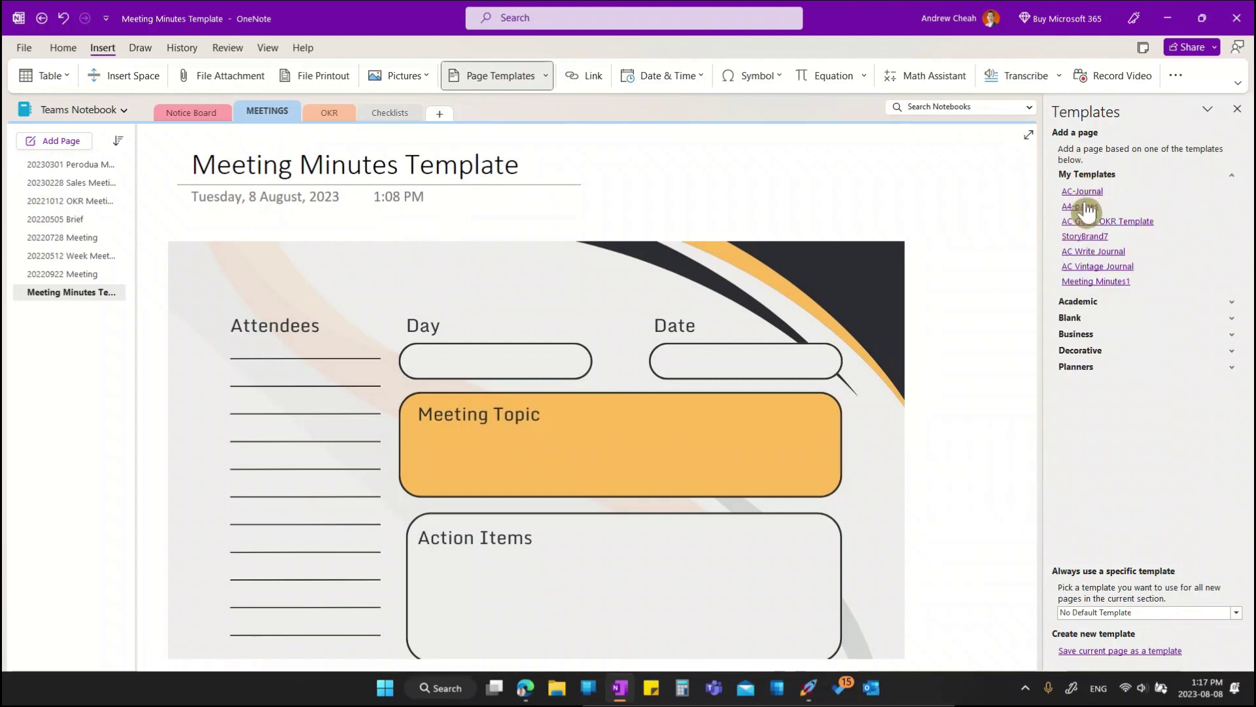
pyautogui.click(1096, 282)
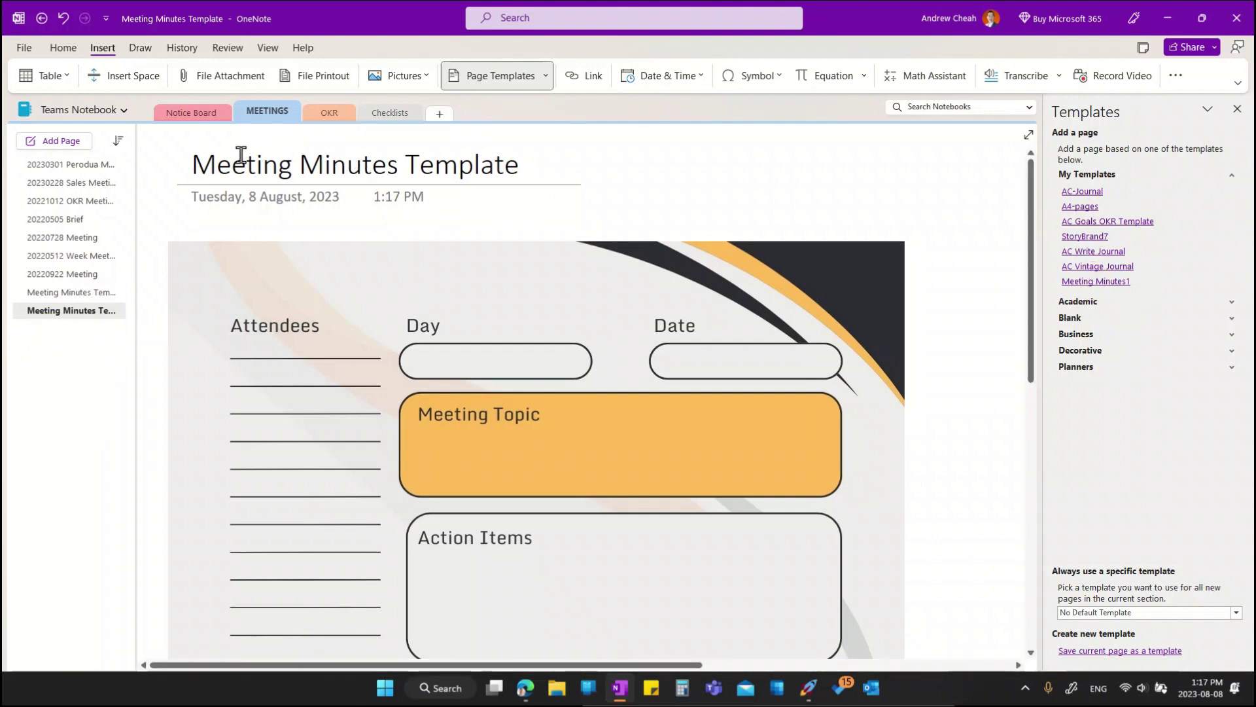
pyautogui.moveTo(199, 162); pyautogui.dragTo(537, 161)
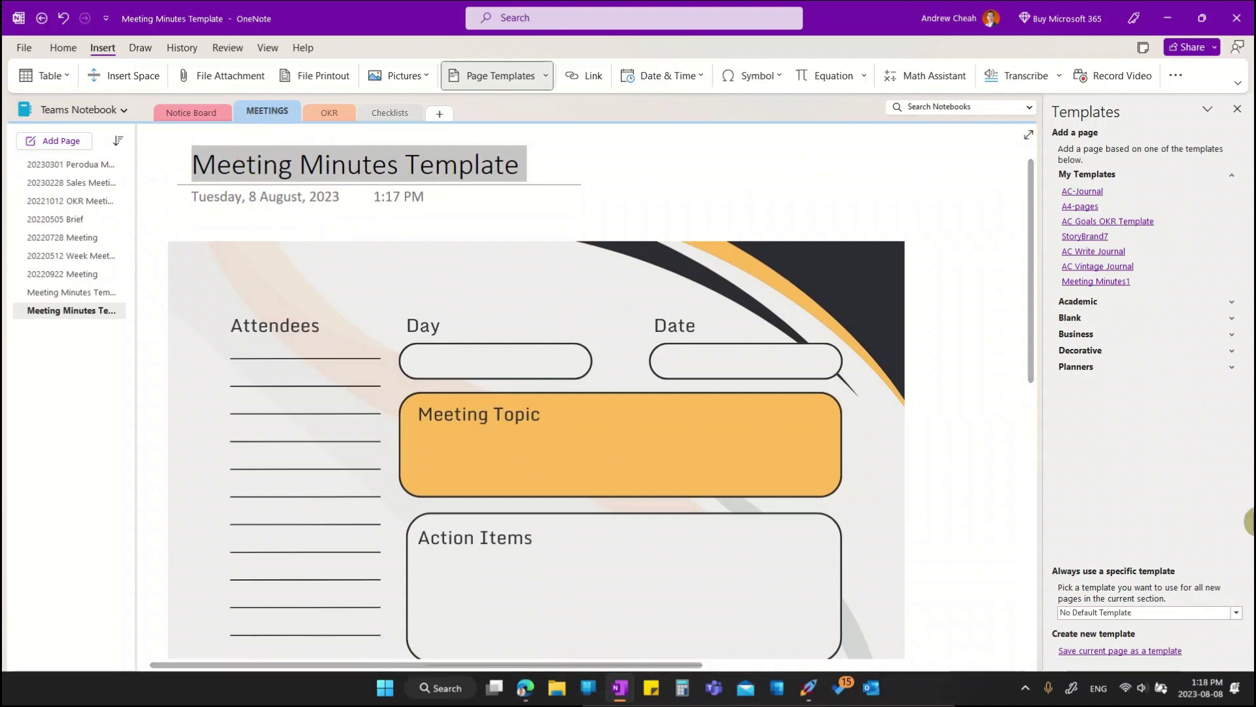
# Set Meeting Minutes1 as the template for all new pages in the MEETINGS section and add a page
pyautogui.click(1236, 612)
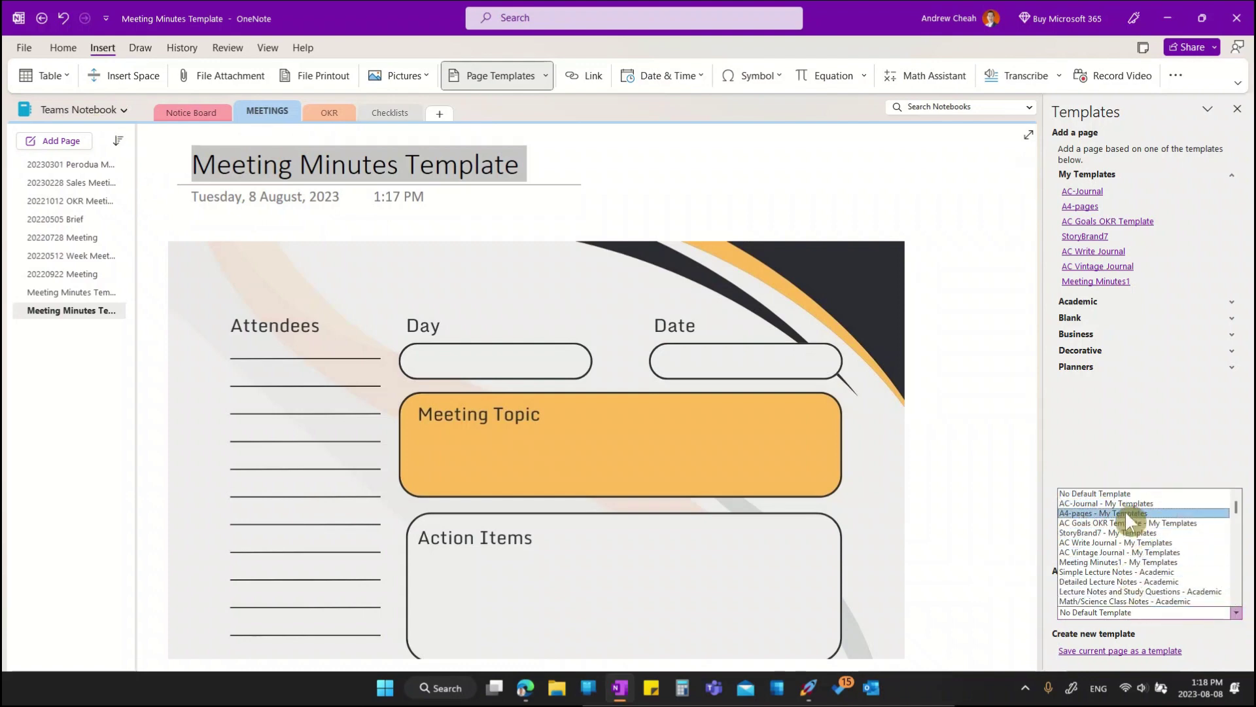
pyautogui.click(1125, 561)
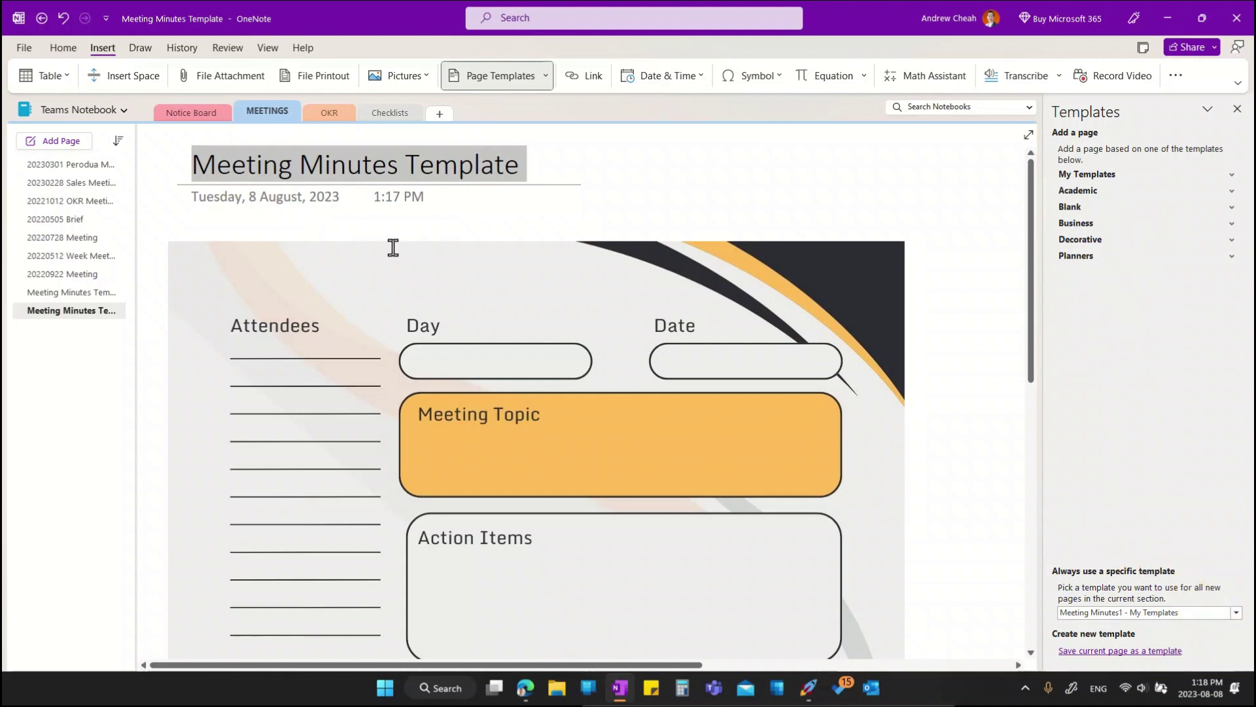
pyautogui.click(49, 139)
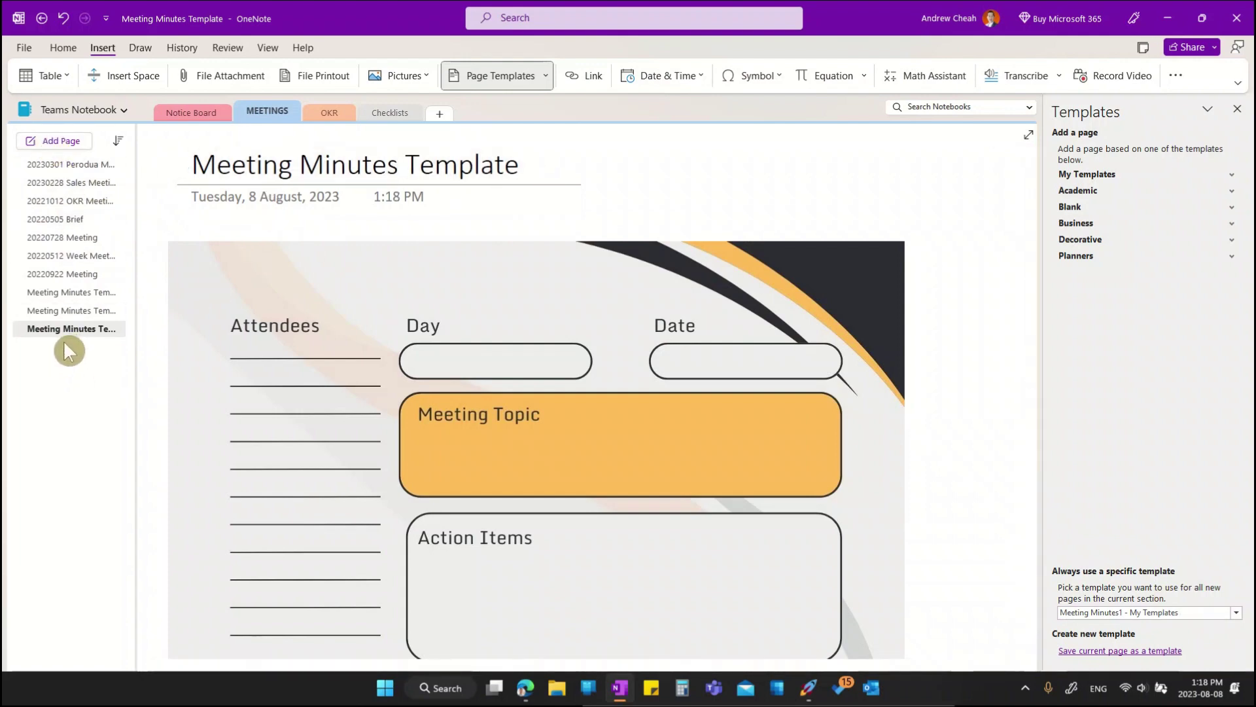
# Delete all three Meeting Minutes Template pages from the MEETINGS section
pyautogui.click(66, 304)
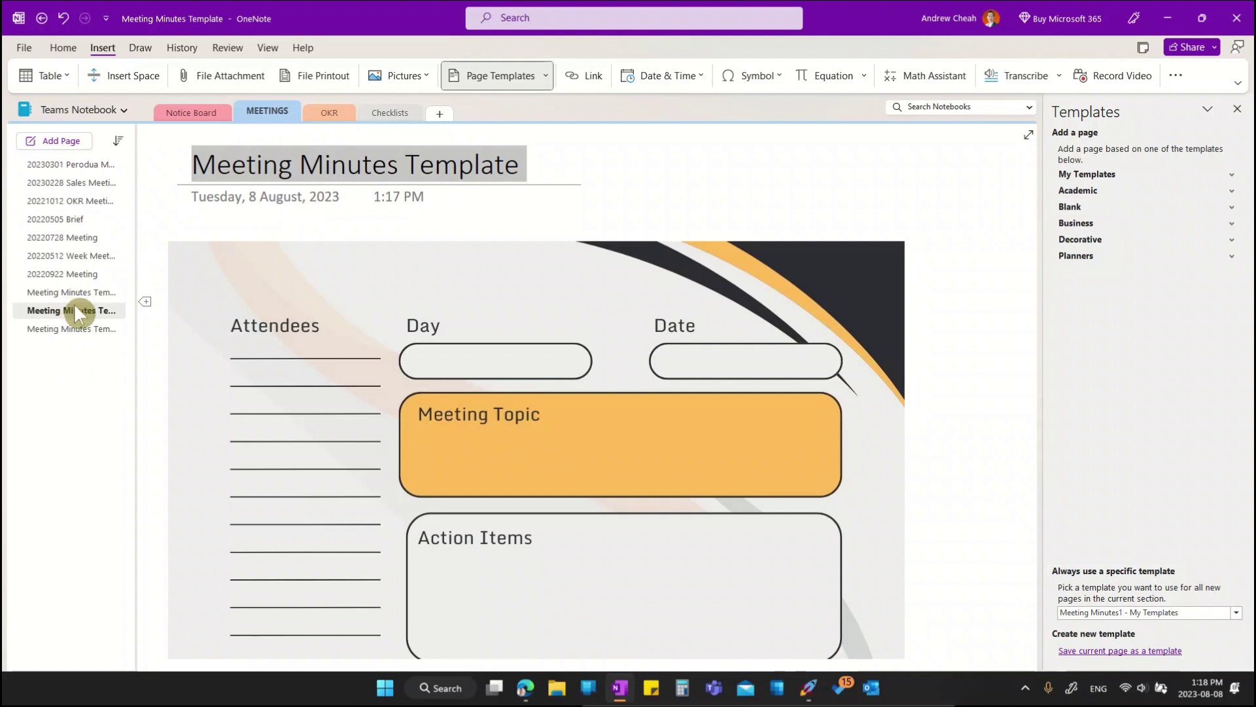
pyautogui.rightClick(73, 305)
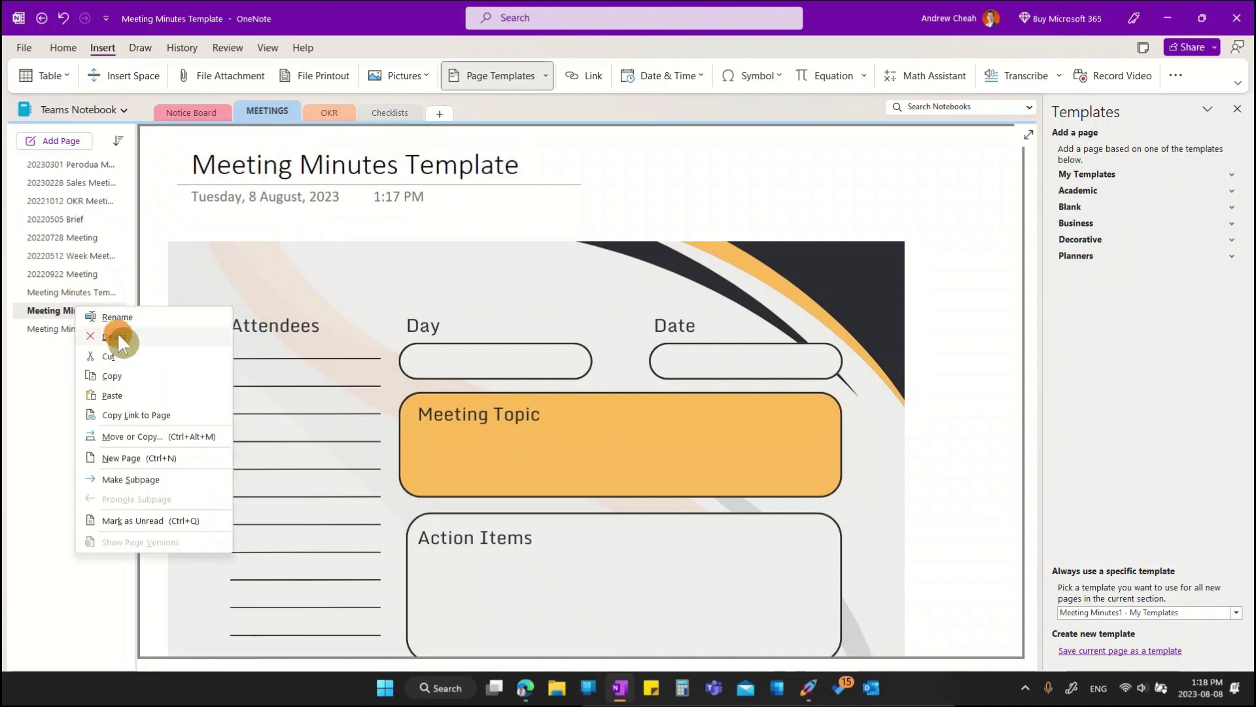
pyautogui.click(117, 332)
pyautogui.click(65, 292)
pyautogui.rightClick(95, 292)
pyautogui.click(131, 319)
pyautogui.rightClick(84, 292)
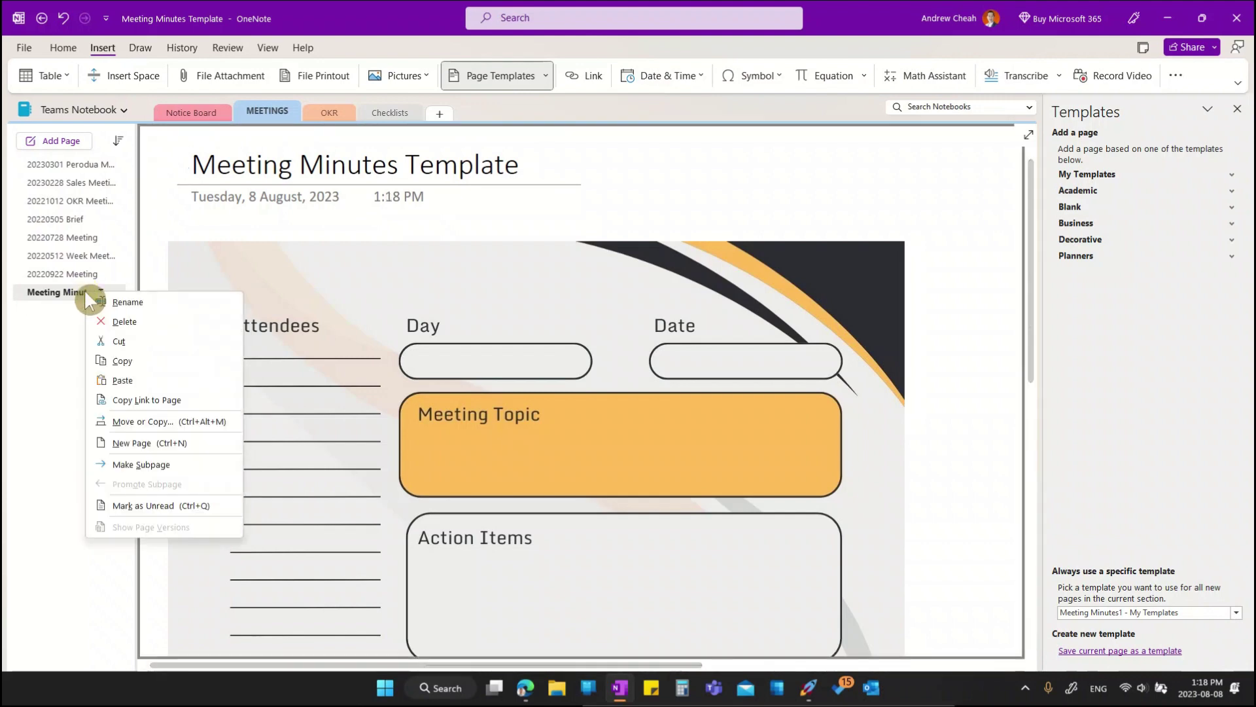
pyautogui.click(122, 320)
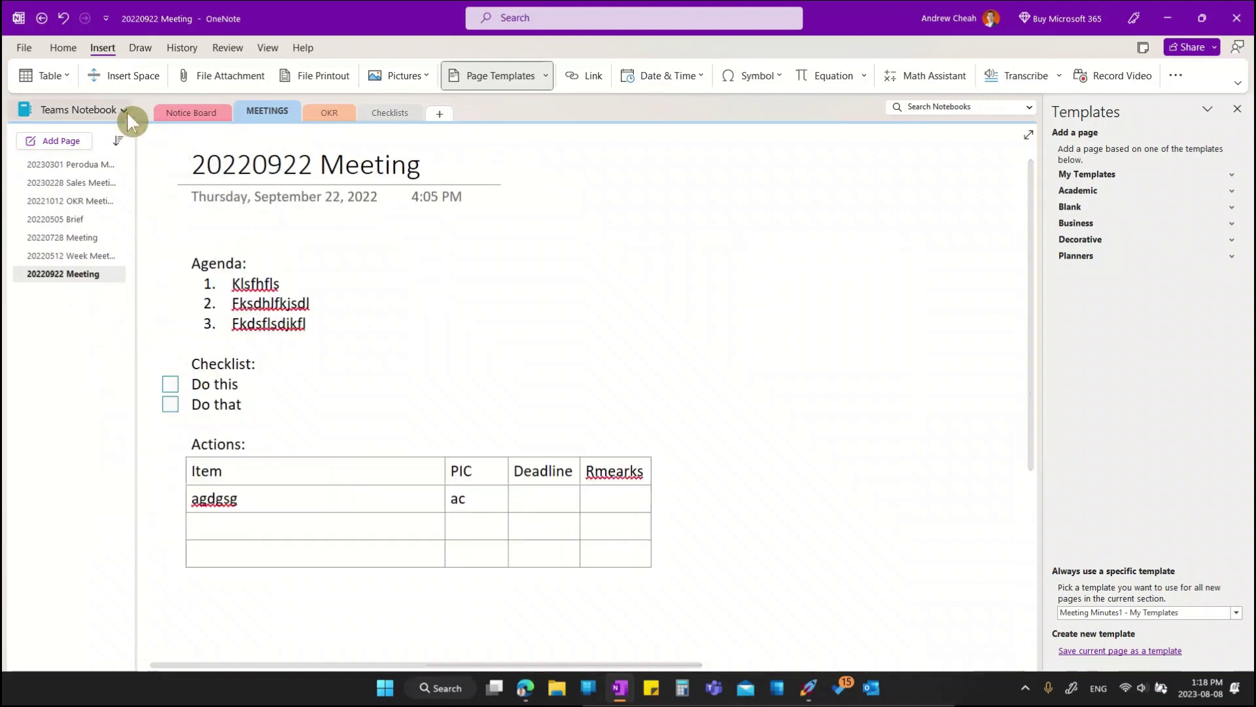
# Add a new page to the MEETINGS section from its default template and look over the whole layout
pyautogui.click(64, 139)
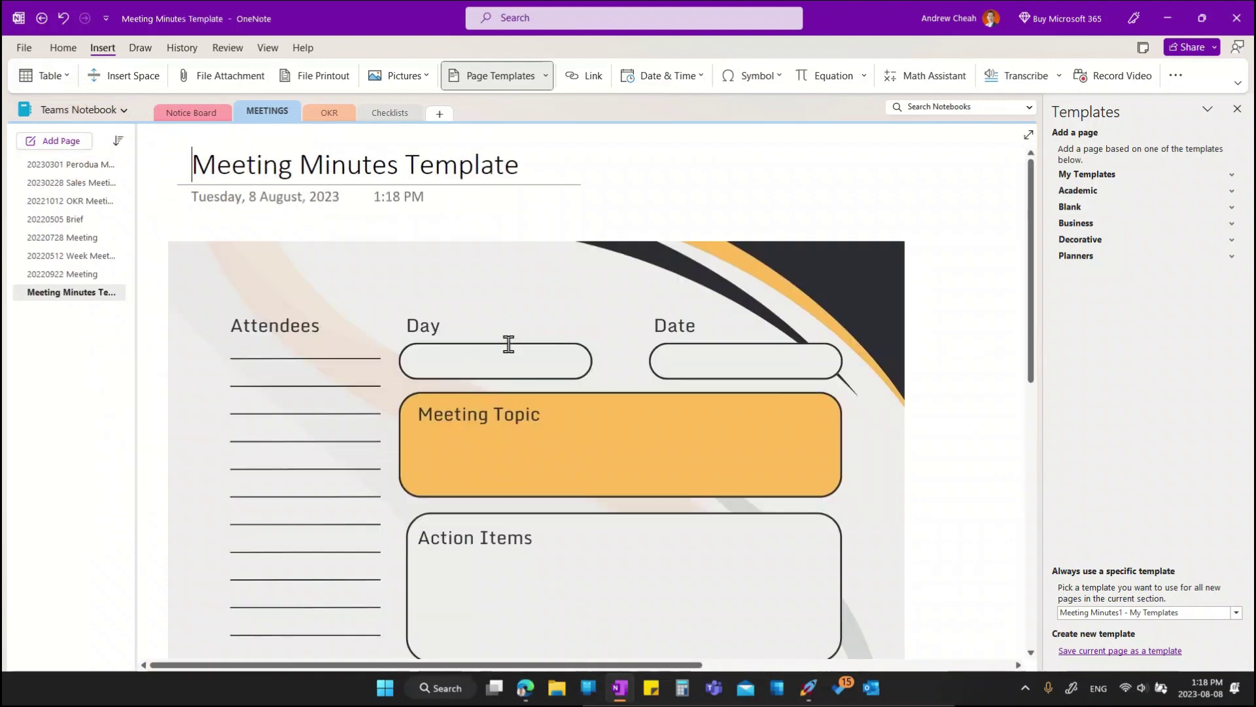
pyautogui.scroll(-10, 619, 409)
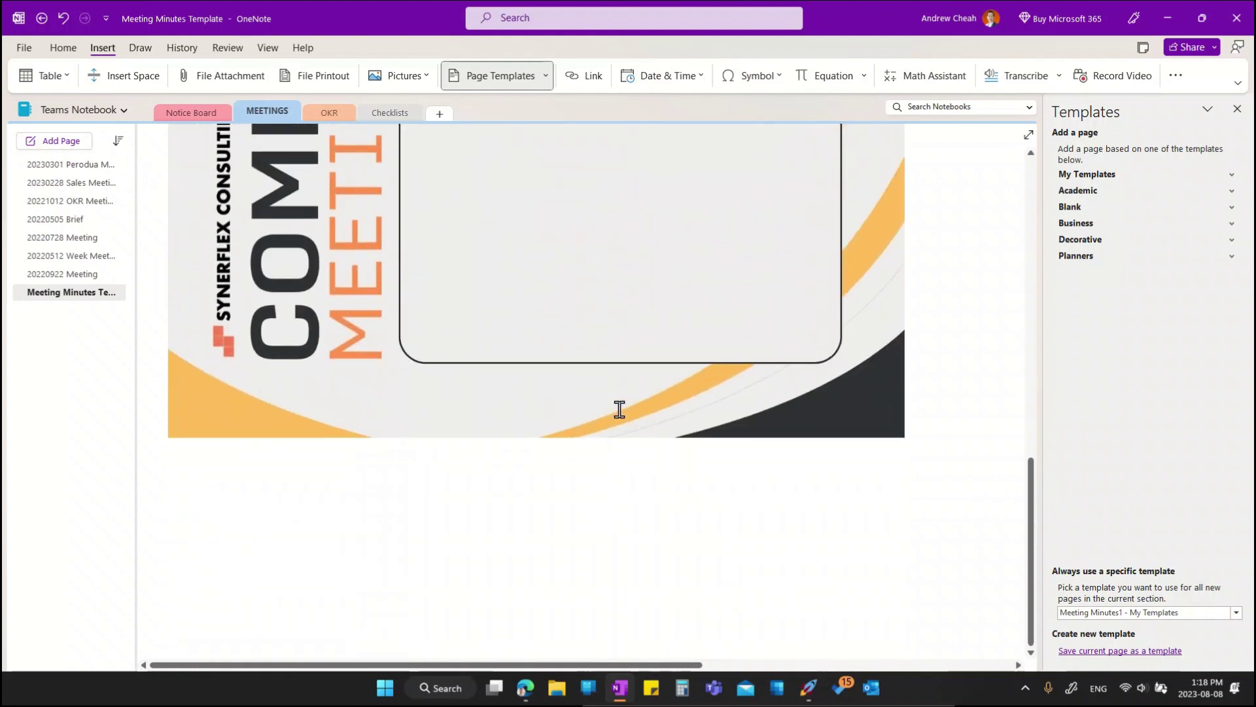
pyautogui.scroll(10, 619, 409)
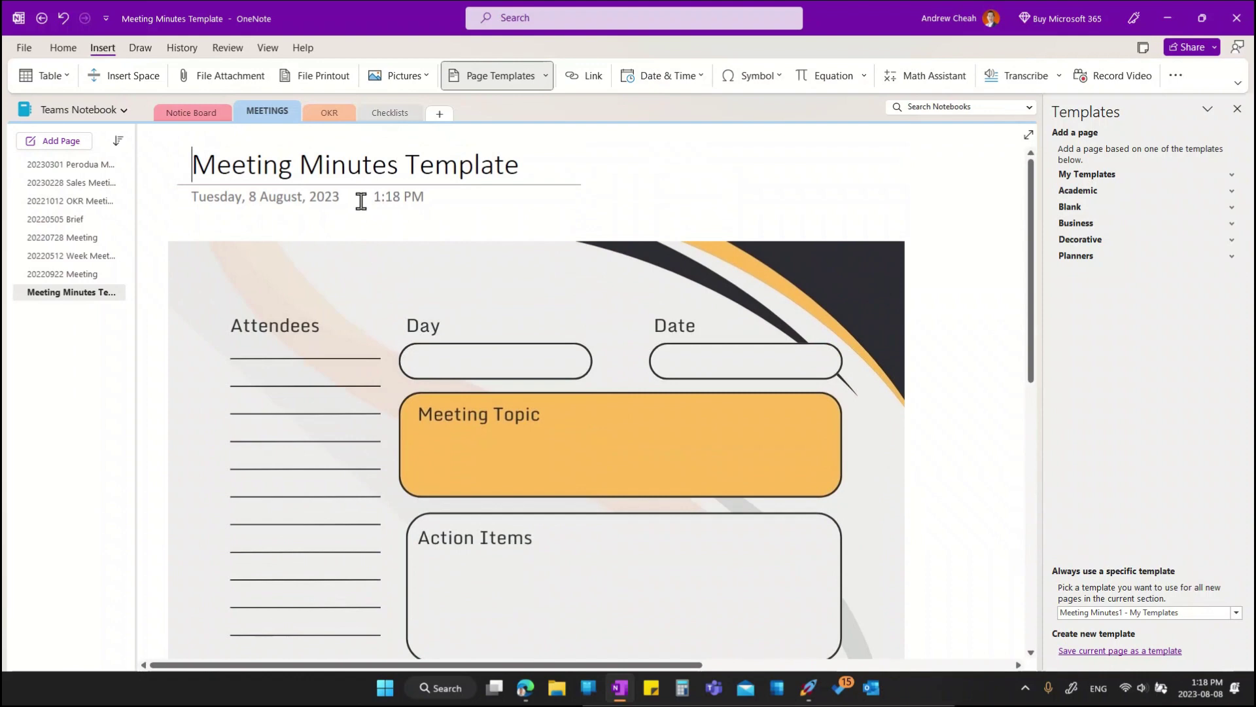
pyautogui.scroll(-8, 524, 482)
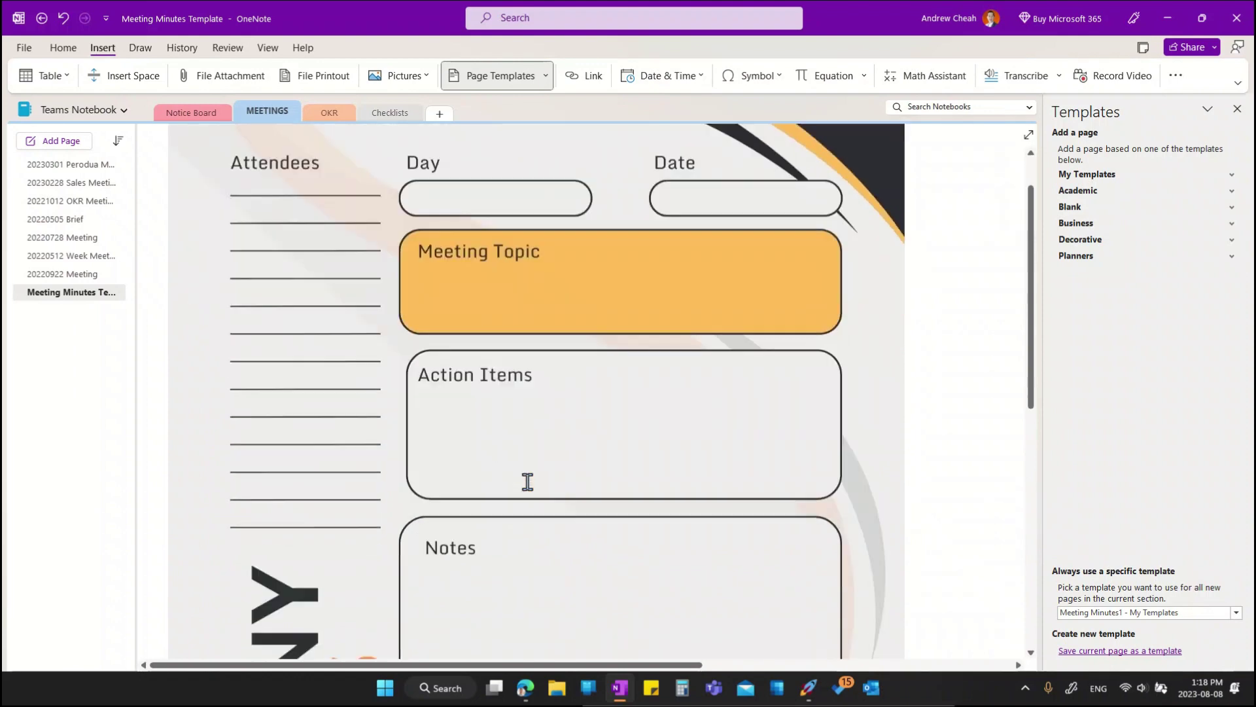
pyautogui.scroll(8, 525, 481)
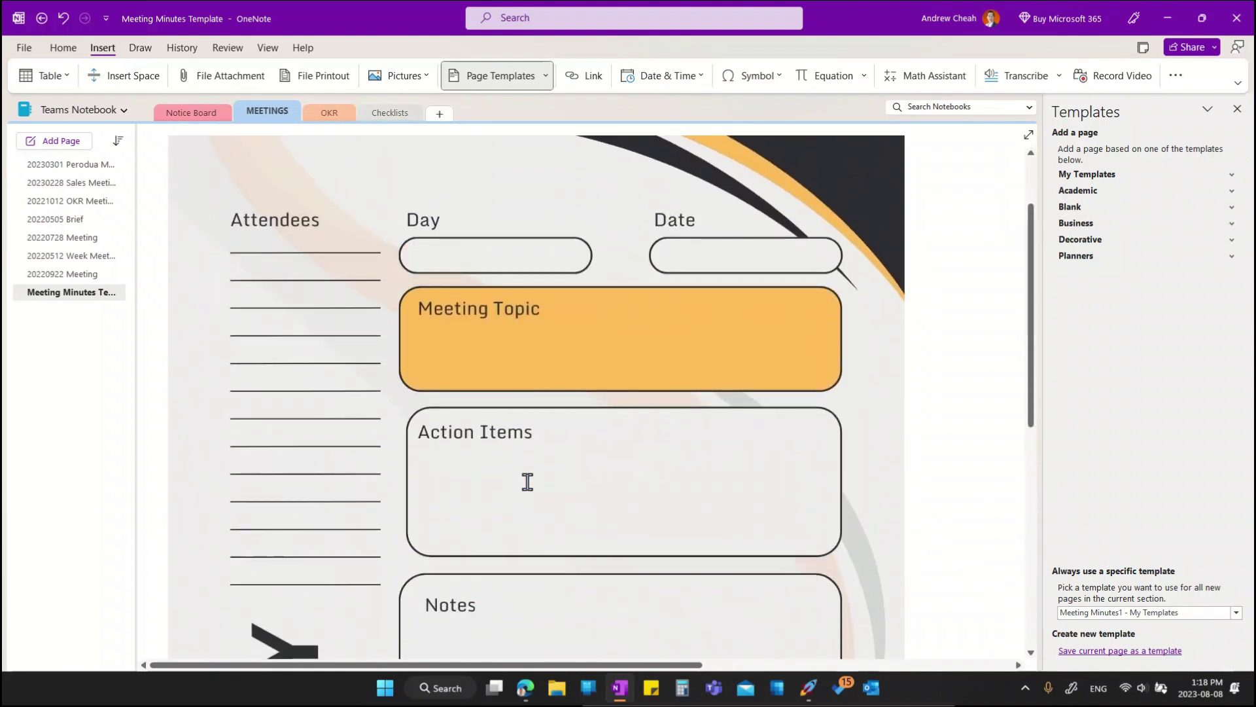